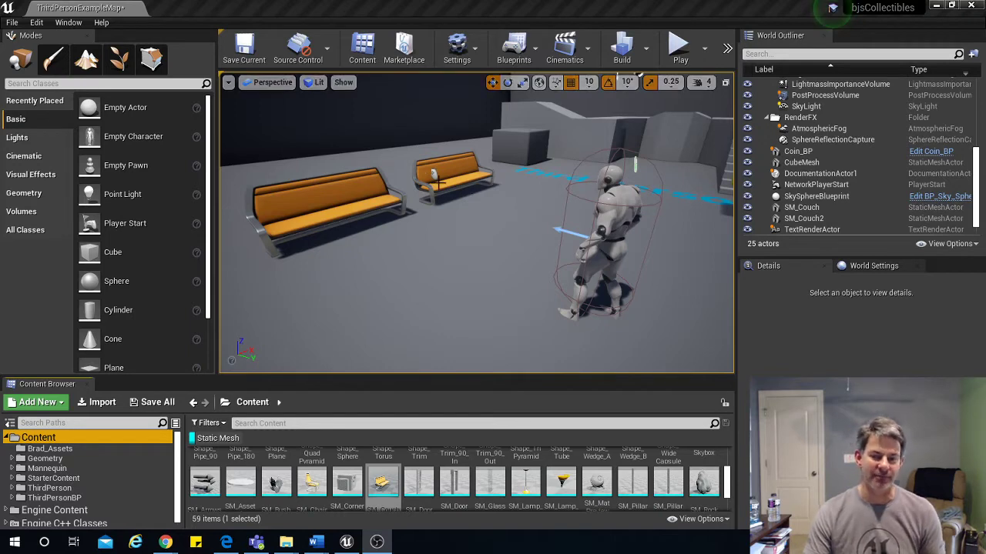
# Step: Play-test the level by running the character up to and around the two couches, and stop the session
pyautogui.click(679, 47)
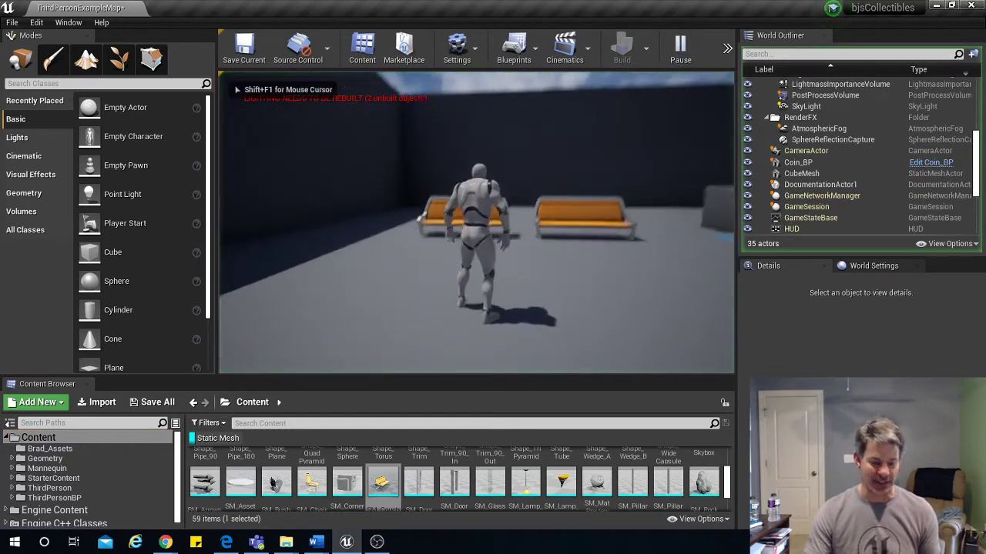
pyautogui.press('w')
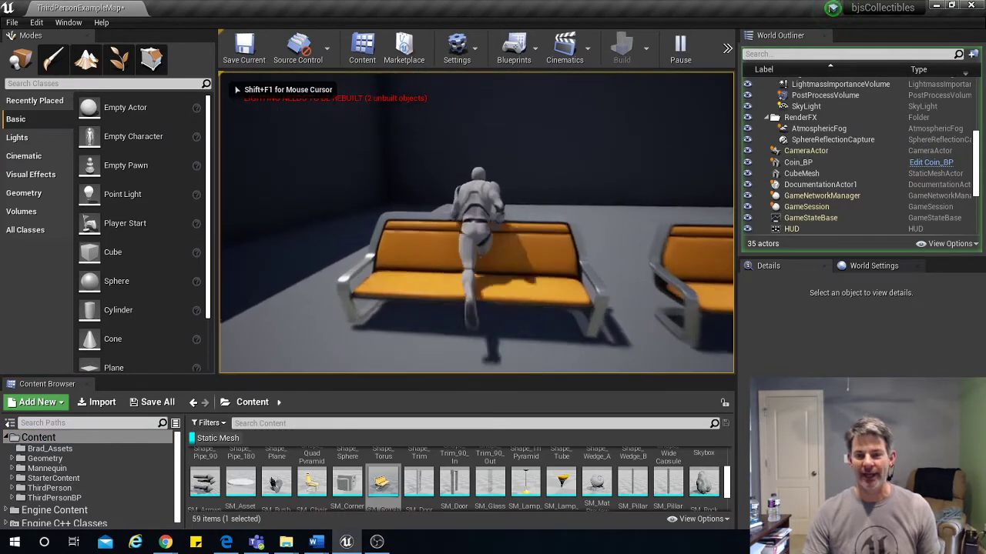
pyautogui.press('w')
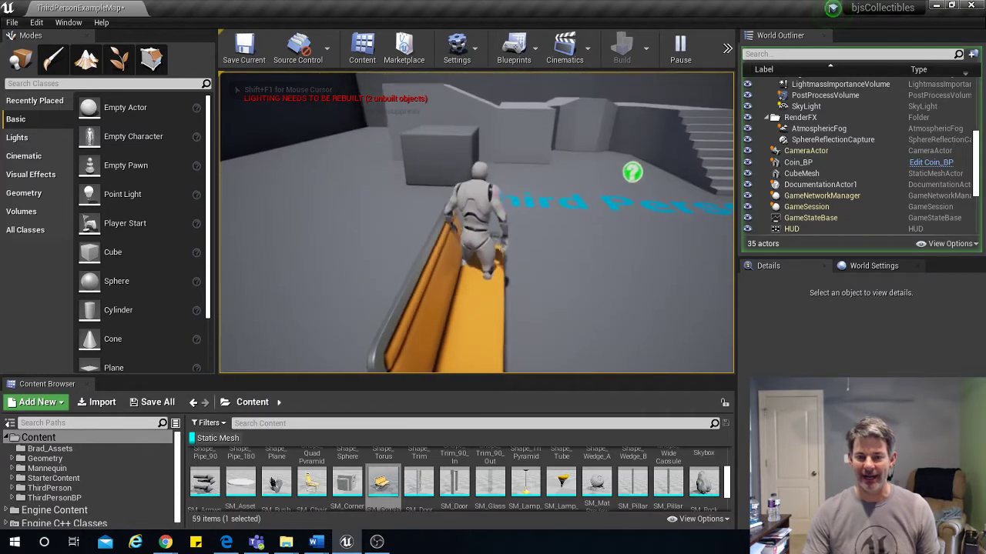
pyautogui.press('w')
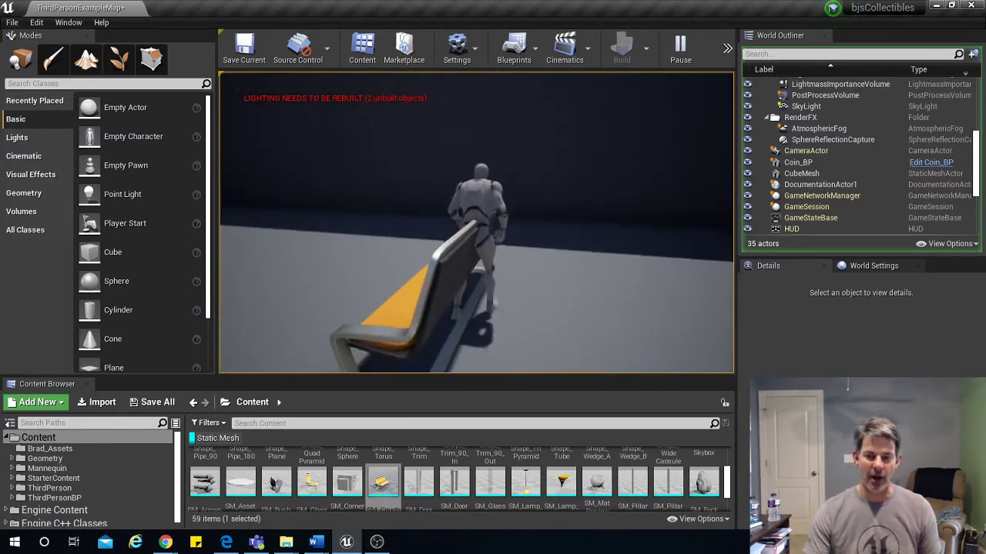
pyautogui.press('w')
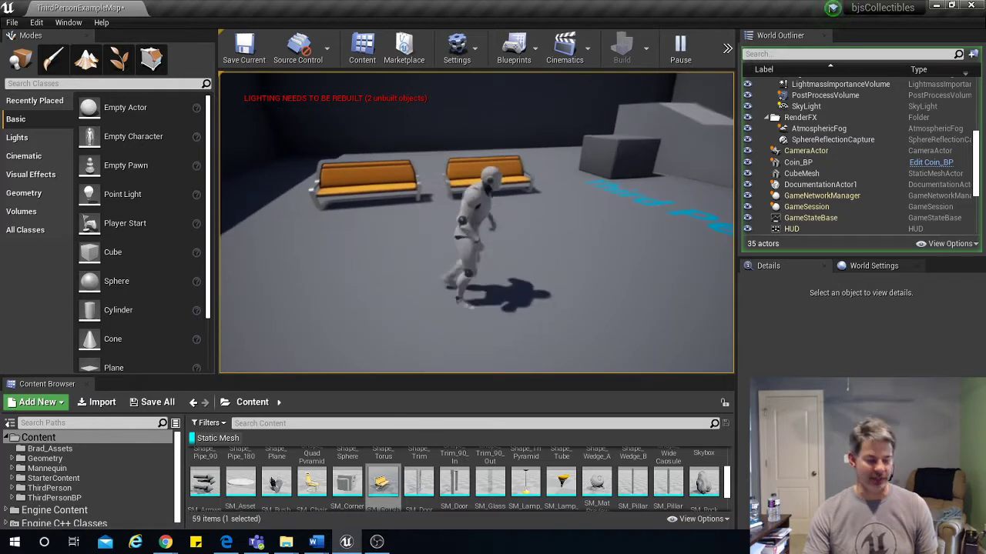
pyautogui.press('Escape')
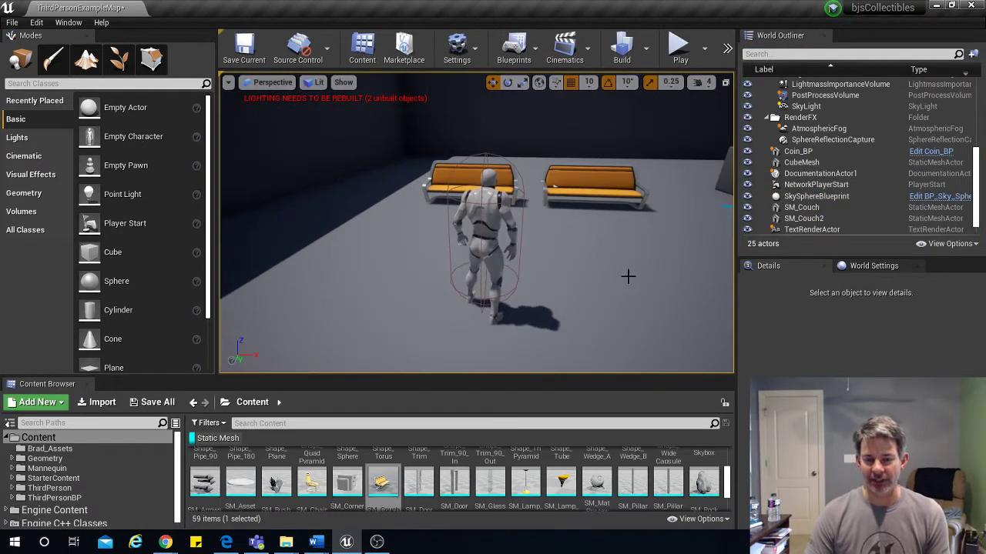
# Step: Open the SM_Couch static mesh for editing and dock its editor window alongside the ThirdPersonExampleMap level
pyautogui.doubleClick(384, 484)
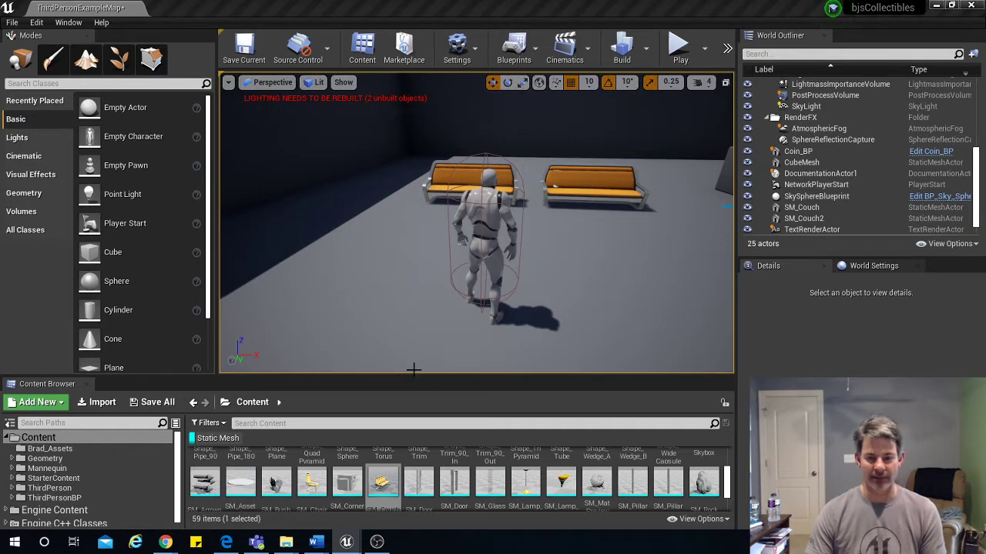
pyautogui.moveTo(348, 543)
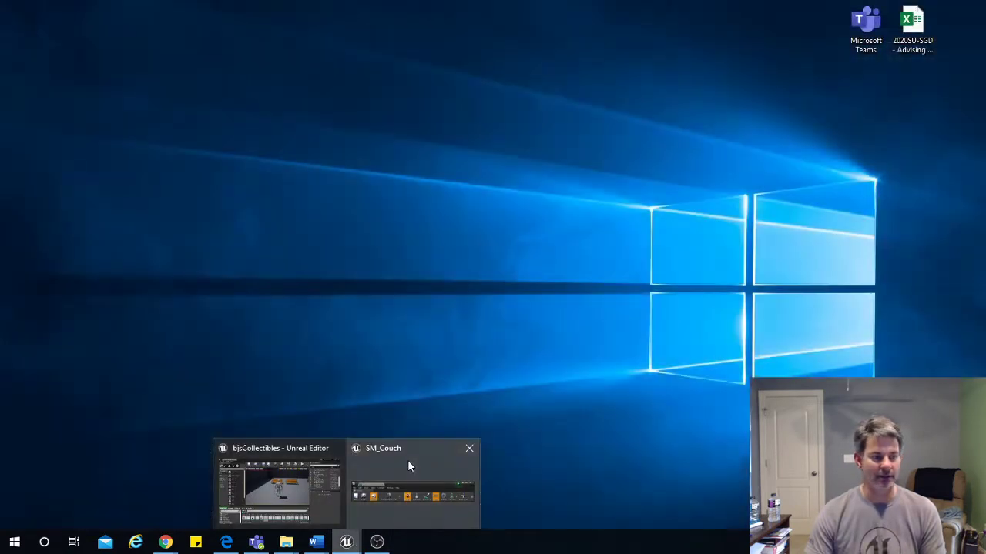
pyautogui.click(408, 461)
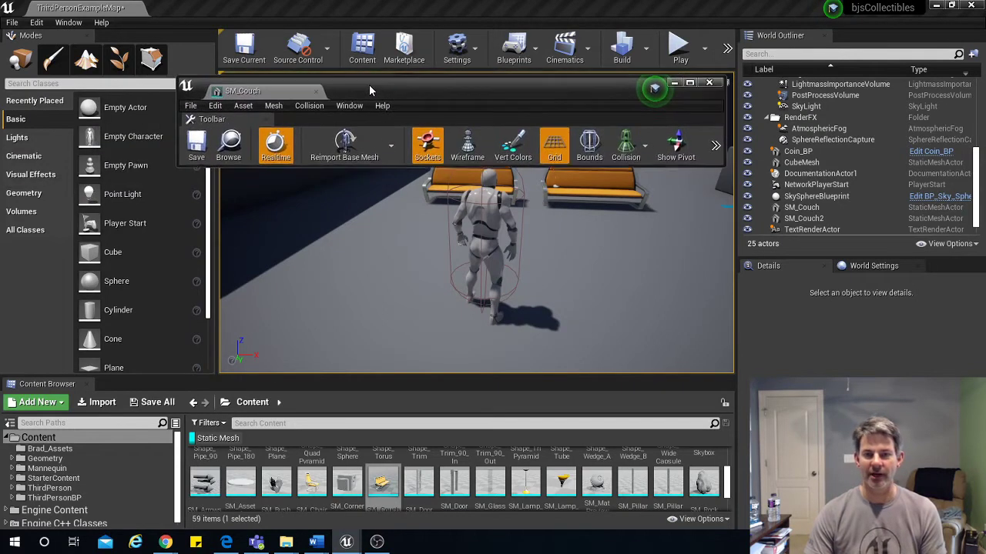
pyautogui.moveTo(369, 84); pyautogui.dragTo(366, 58)
pyautogui.moveTo(266, 66); pyautogui.dragTo(280, 8)
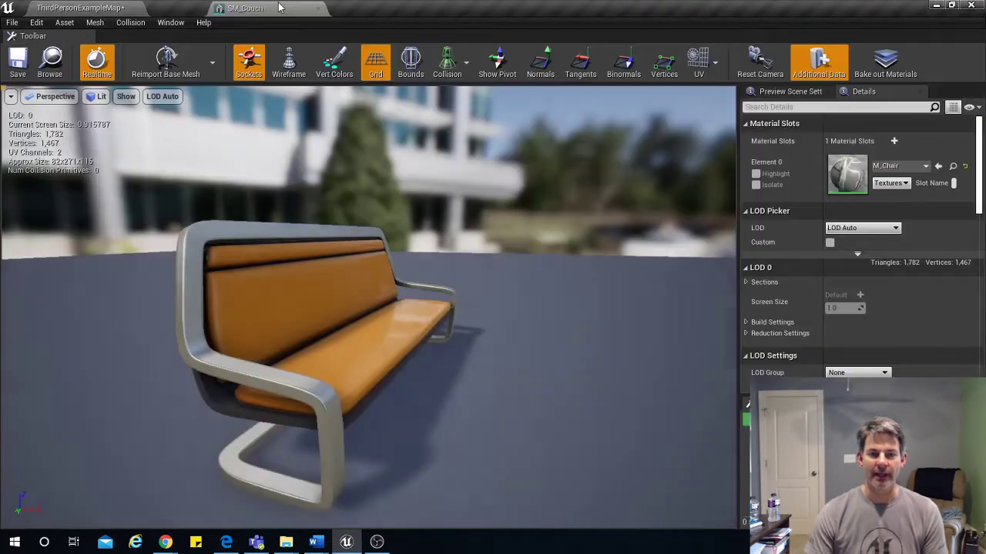
# Step: Turn on the simple collision display for the couch mesh
pyautogui.moveTo(557, 300); pyautogui.dragTo(544, 114)
pyautogui.click(447, 61)
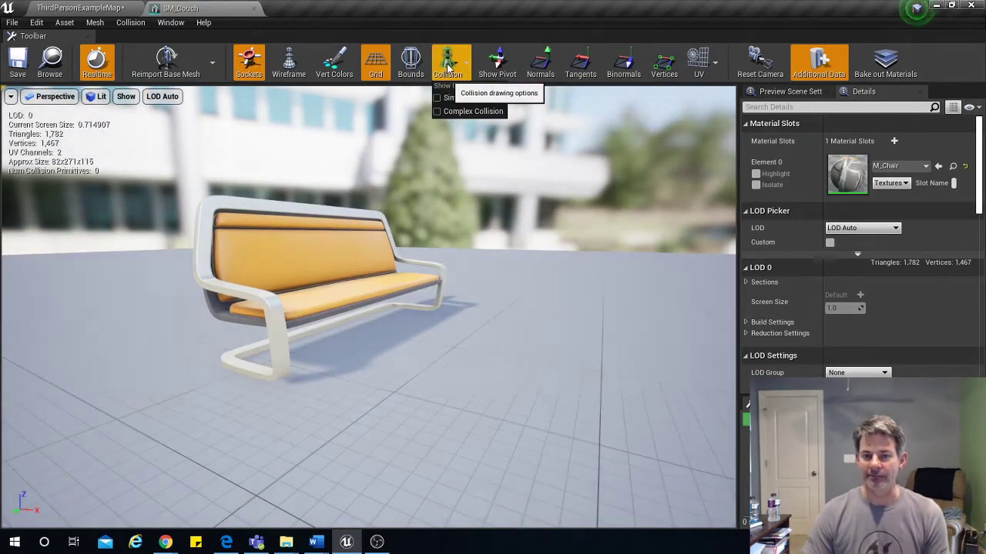
pyautogui.click(472, 100)
pyautogui.moveTo(410, 268); pyautogui.dragTo(416, 233, button='right')
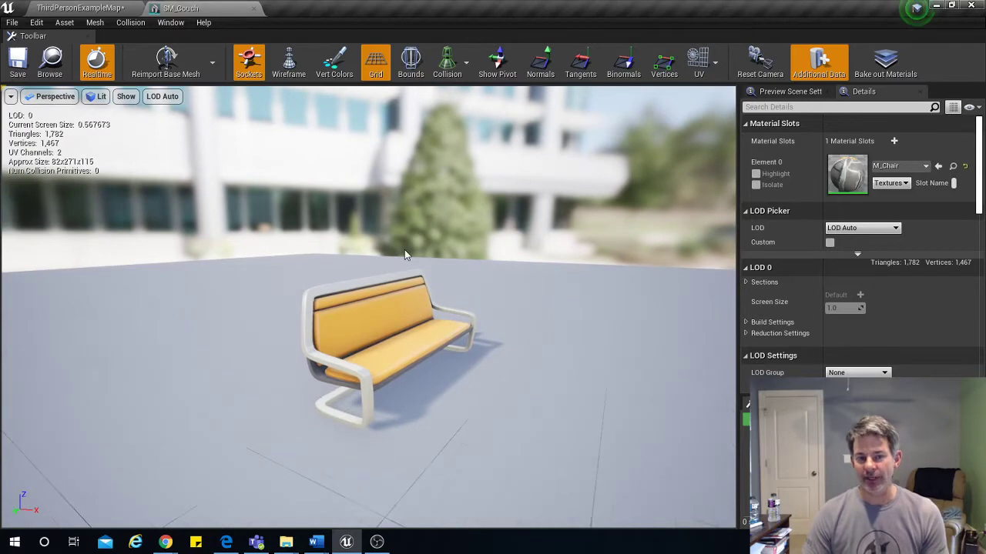
# Step: Try a box simplified collision on the couch, checking its fit from several angles, and remove it
pyautogui.click(130, 23)
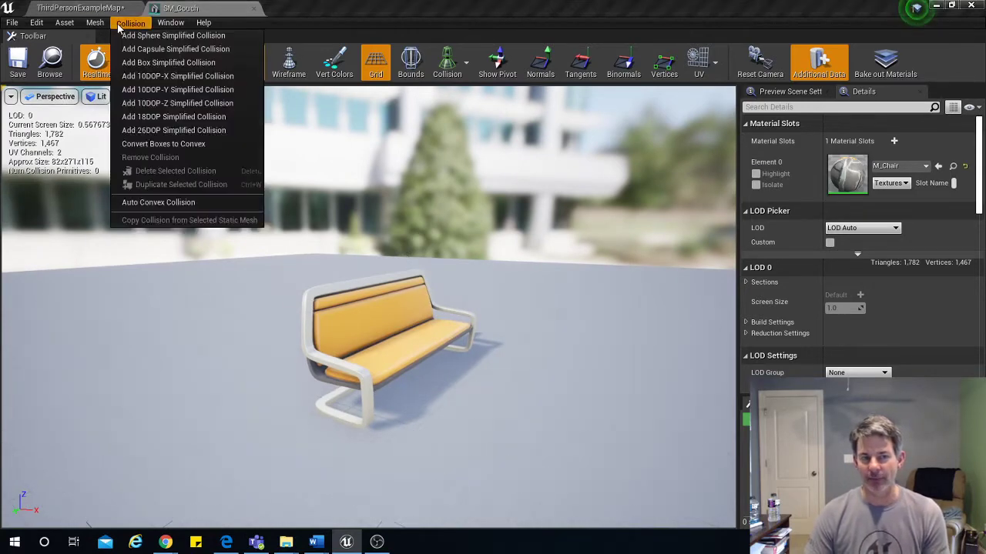
pyautogui.click(143, 62)
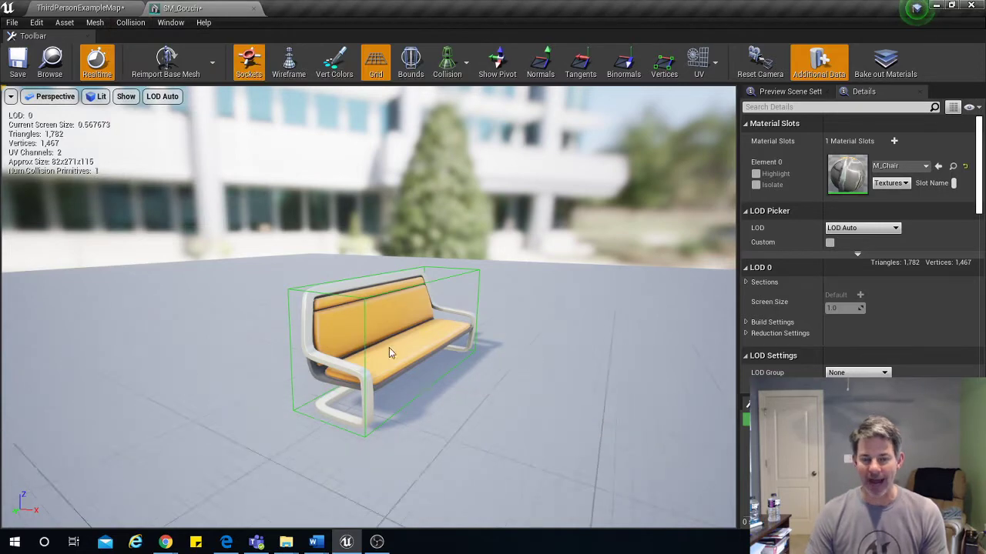
pyautogui.moveTo(375, 367); pyautogui.dragTo(254, 369, button='middle')
pyautogui.moveTo(470, 296); pyautogui.dragTo(520, 296, button='right')
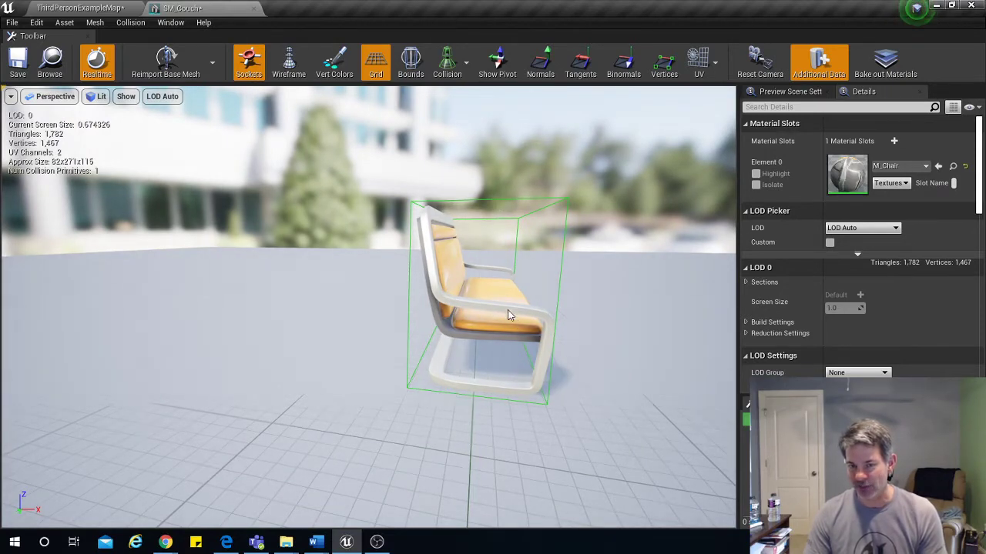
pyautogui.moveTo(540, 332); pyautogui.dragTo(420, 365, button='right')
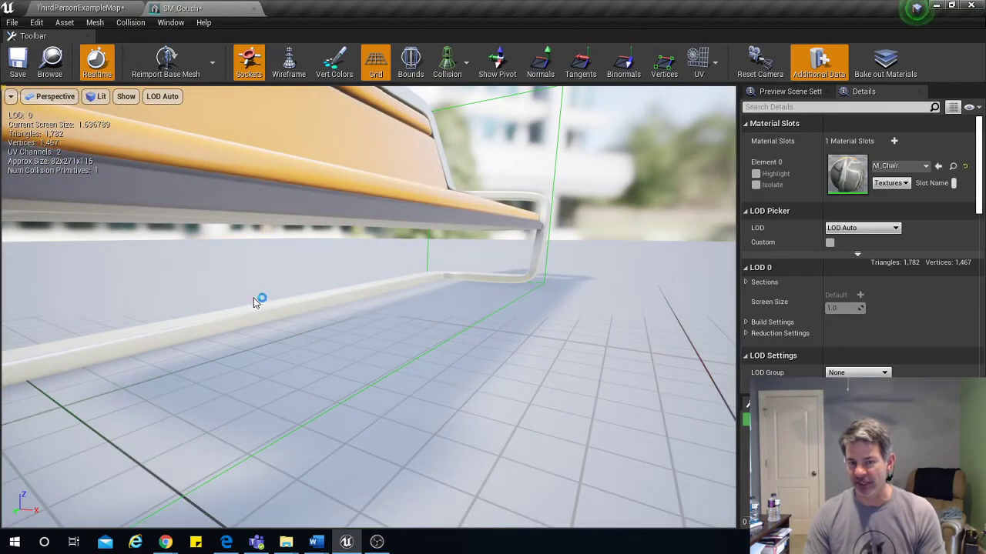
pyautogui.moveTo(421, 364); pyautogui.dragTo(439, 408)
pyautogui.moveTo(308, 362); pyautogui.dragTo(272, 348, button='right')
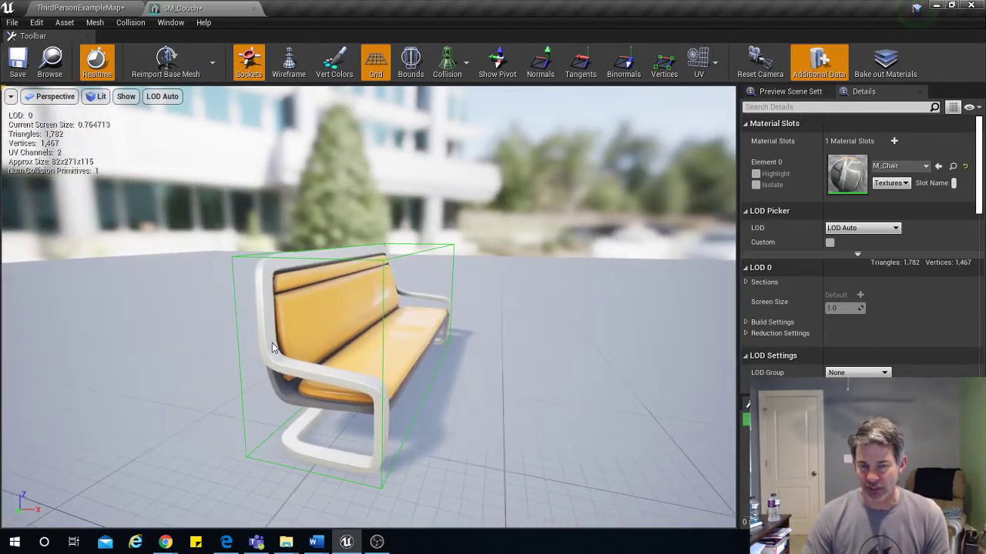
pyautogui.click(130, 22)
pyautogui.click(168, 158)
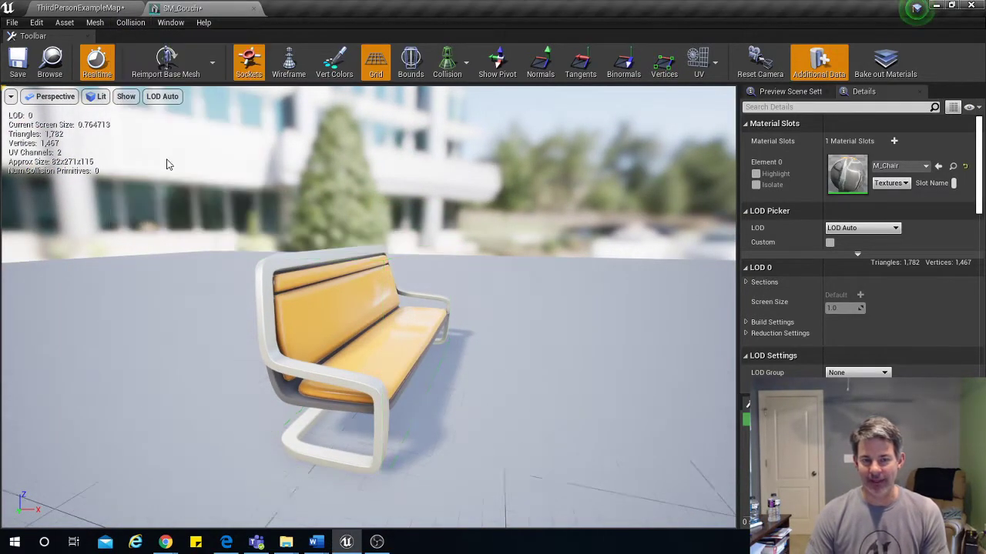
# Step: Try an 18DOP simplified collision on the couch, checking how closely it follows the shape, and remove it
pyautogui.click(133, 23)
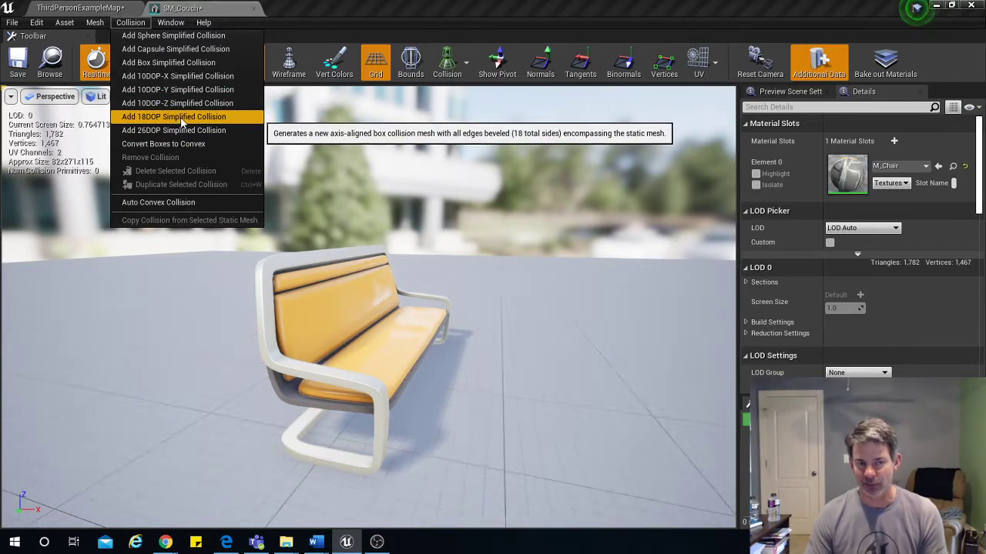
pyautogui.click(183, 117)
pyautogui.moveTo(364, 332); pyautogui.dragTo(493, 253)
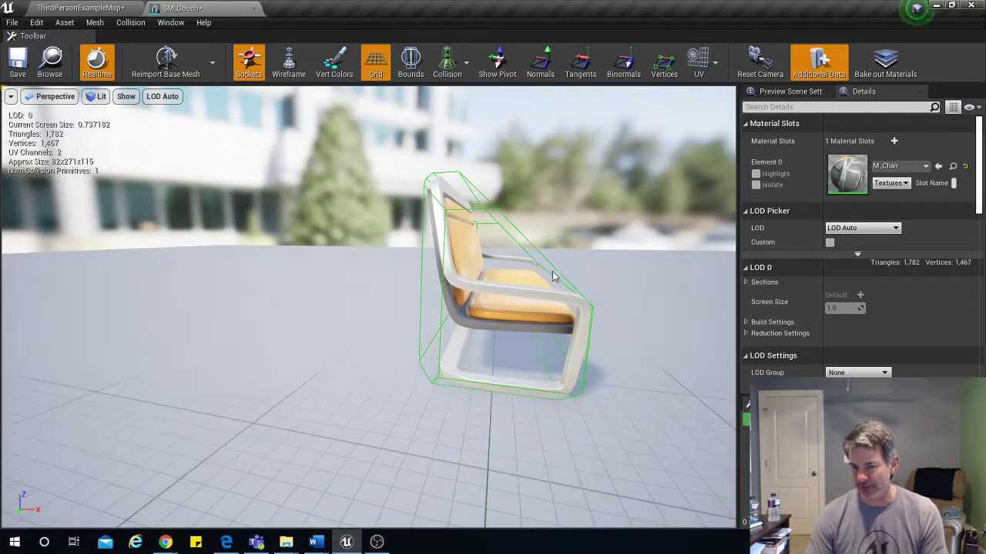
pyautogui.moveTo(478, 240); pyautogui.dragTo(439, 308, button='middle')
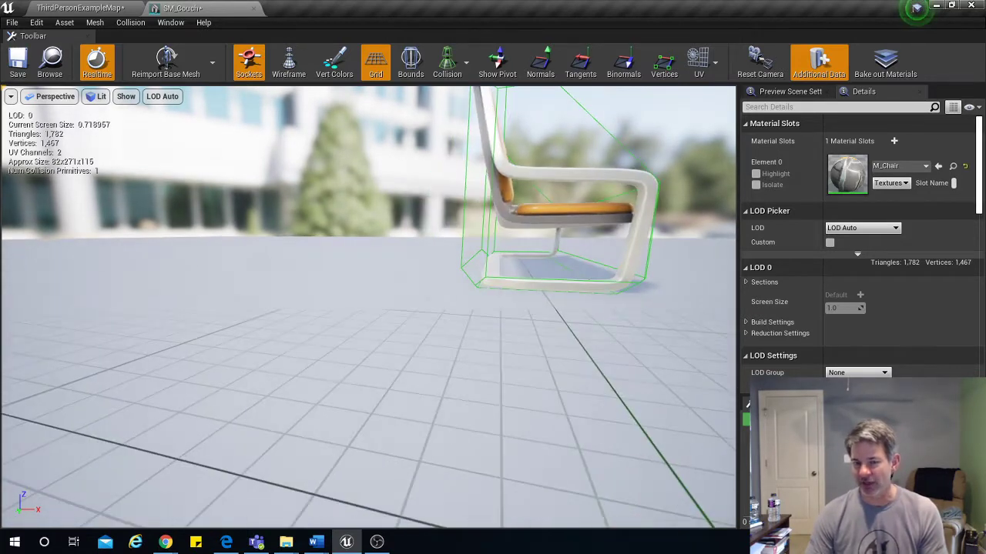
pyautogui.moveTo(584, 261); pyautogui.dragTo(678, 195, button='middle')
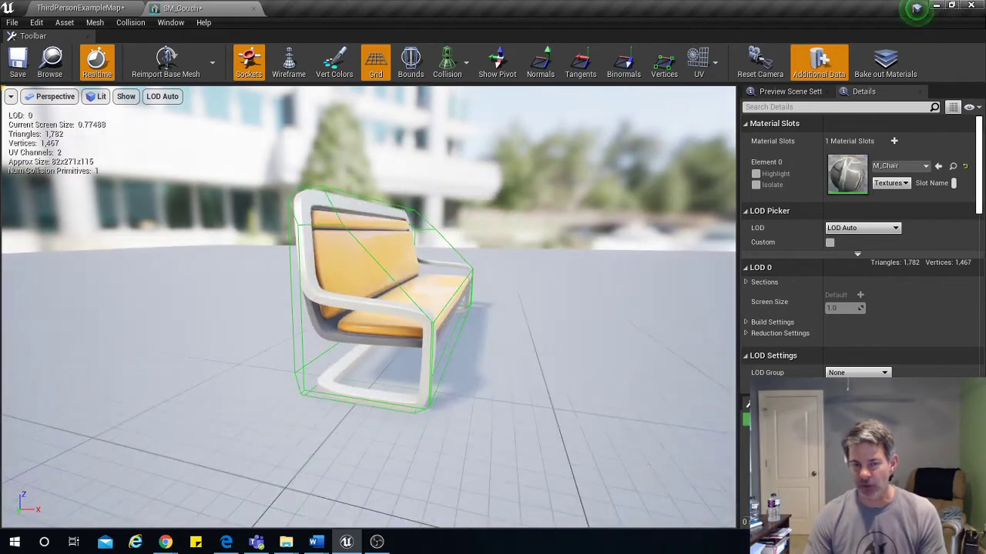
pyautogui.click(130, 22)
pyautogui.click(183, 159)
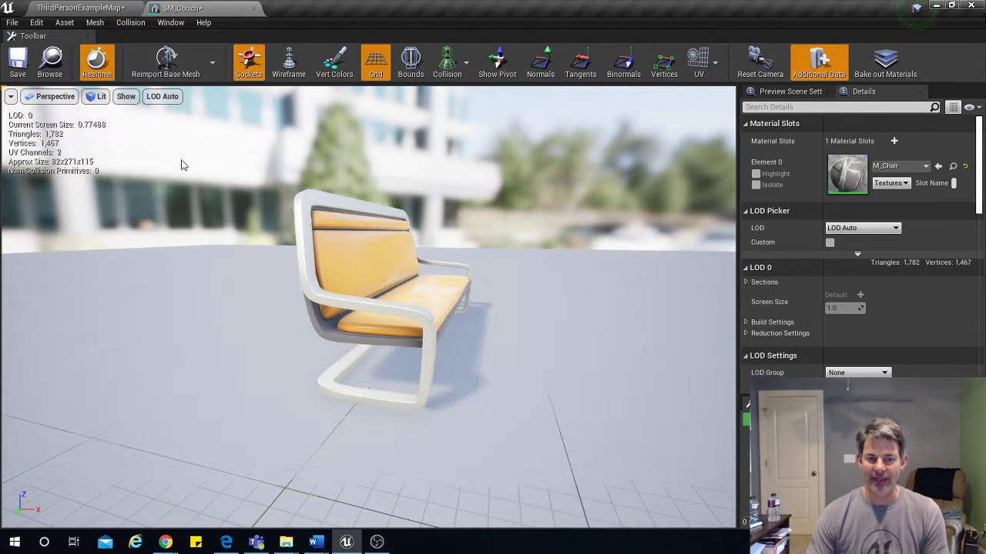
# Step: Generate an auto convex collision for the couch with hull count 4, max hull verts 16 and hull precision 100000
pyautogui.click(130, 22)
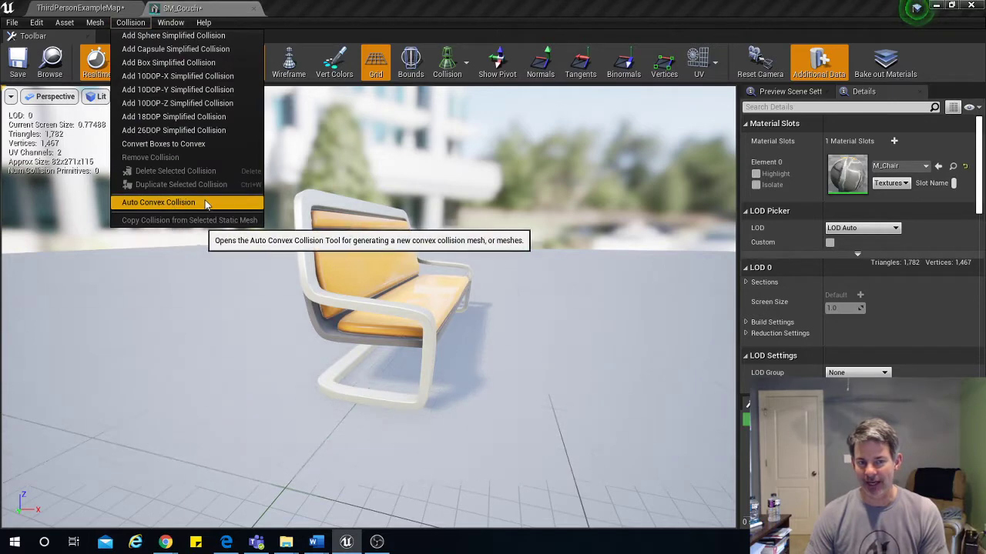
pyautogui.click(149, 204)
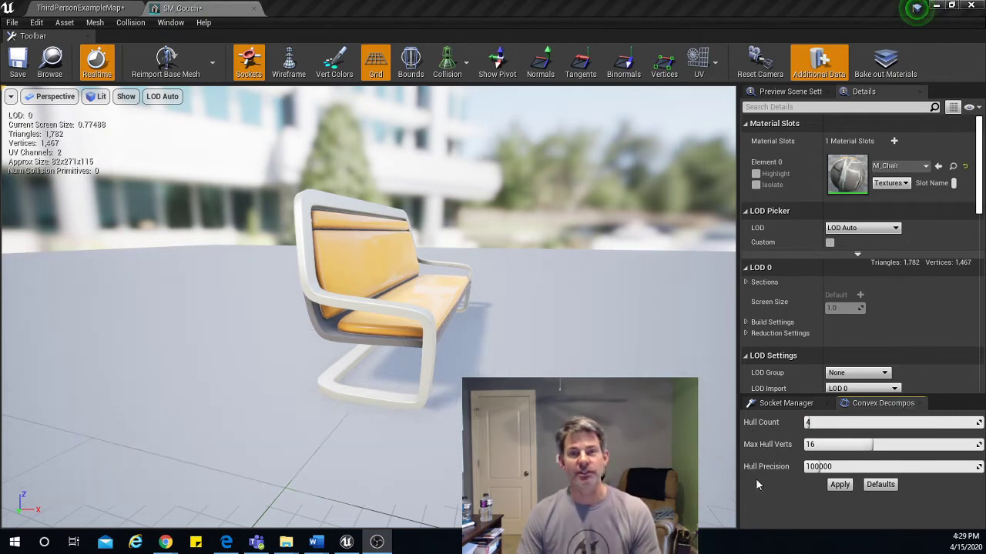
pyautogui.click(840, 485)
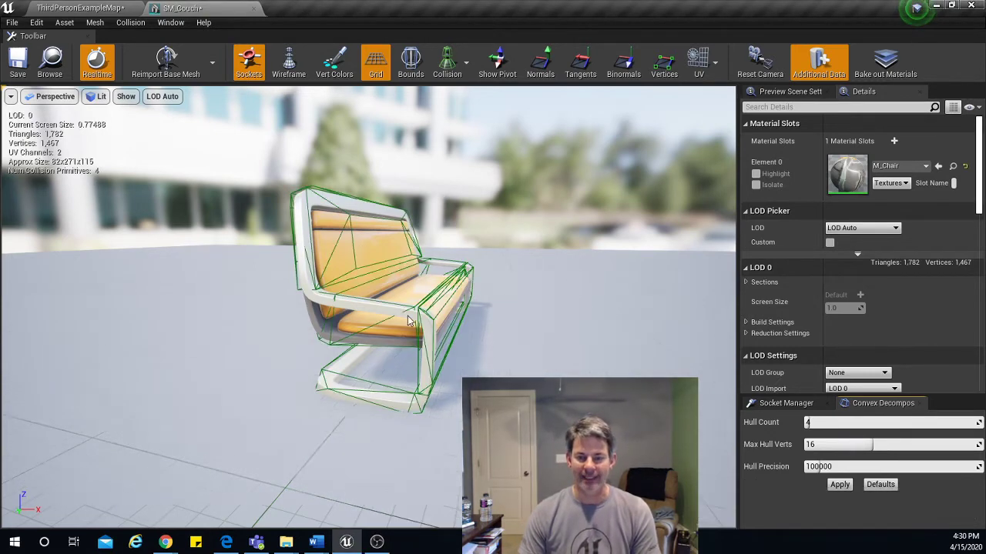
# Step: Inspect the convex hulls around the couch's seat, back and legs, and save the mesh
pyautogui.moveTo(482, 293)
pyautogui.mouseDown()
pyautogui.moveTo(338, 297)
pyautogui.moveTo(481, 294)
pyautogui.mouseUp()
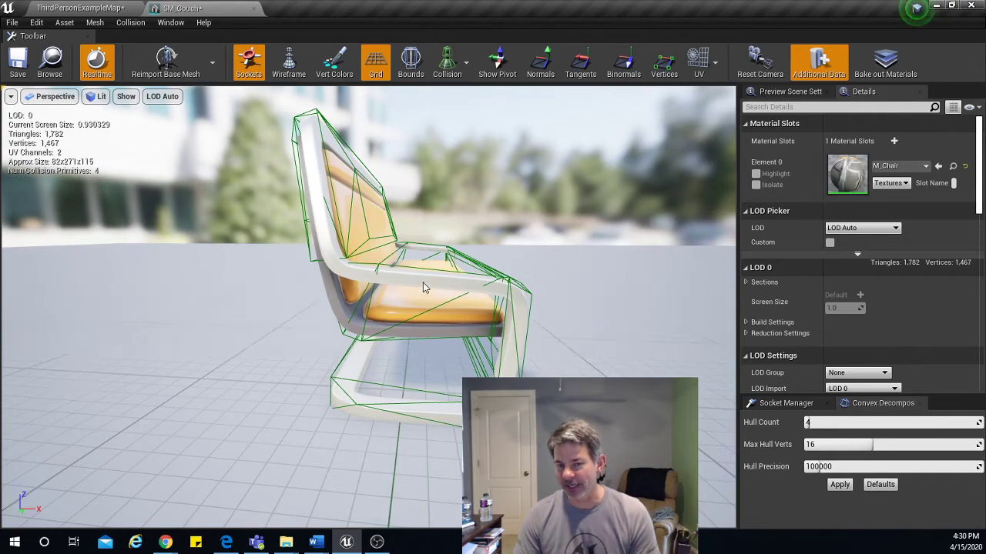
pyautogui.moveTo(419, 289); pyautogui.dragTo(500, 291)
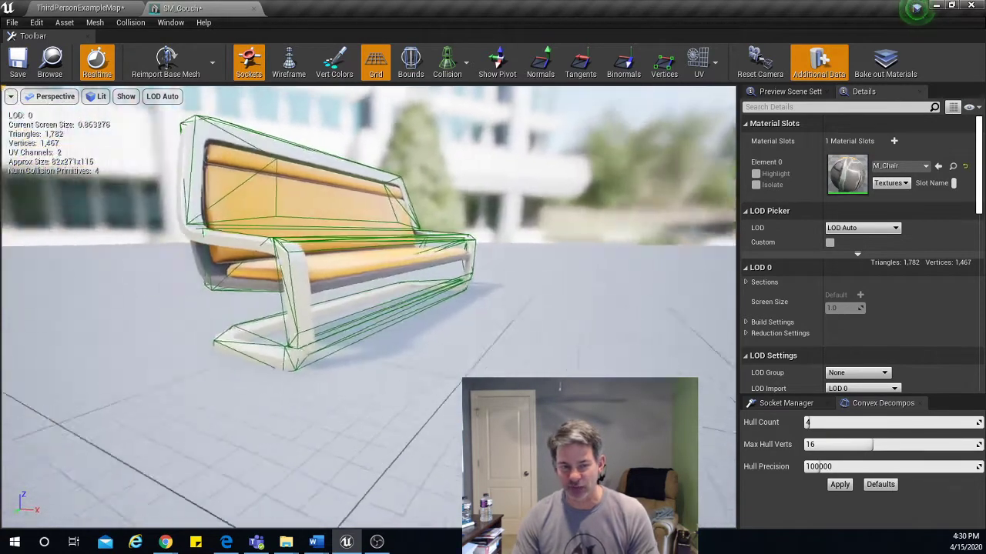
pyautogui.scroll(5, 344, 245)
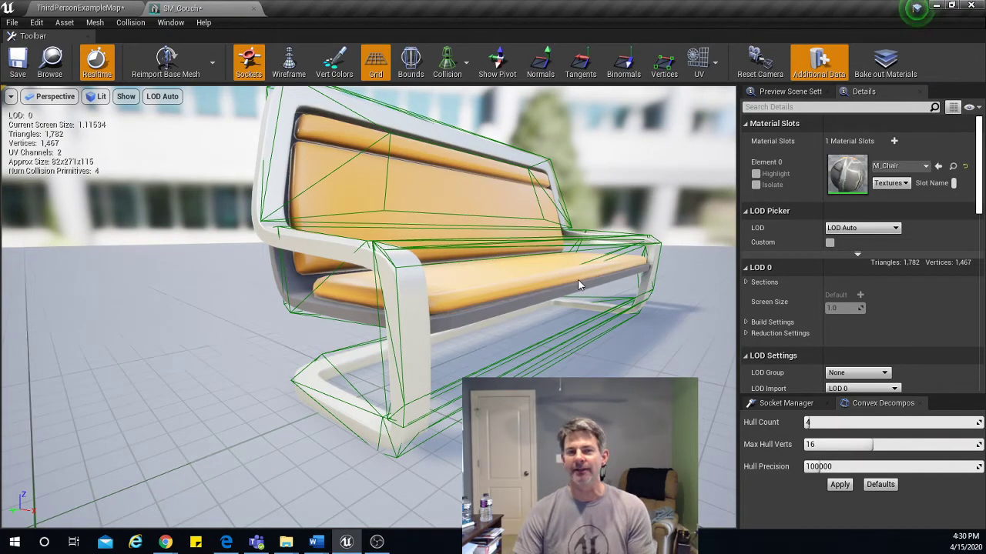
pyautogui.moveTo(539, 286); pyautogui.dragTo(616, 281)
pyautogui.moveTo(539, 284); pyautogui.dragTo(542, 308, button='middle')
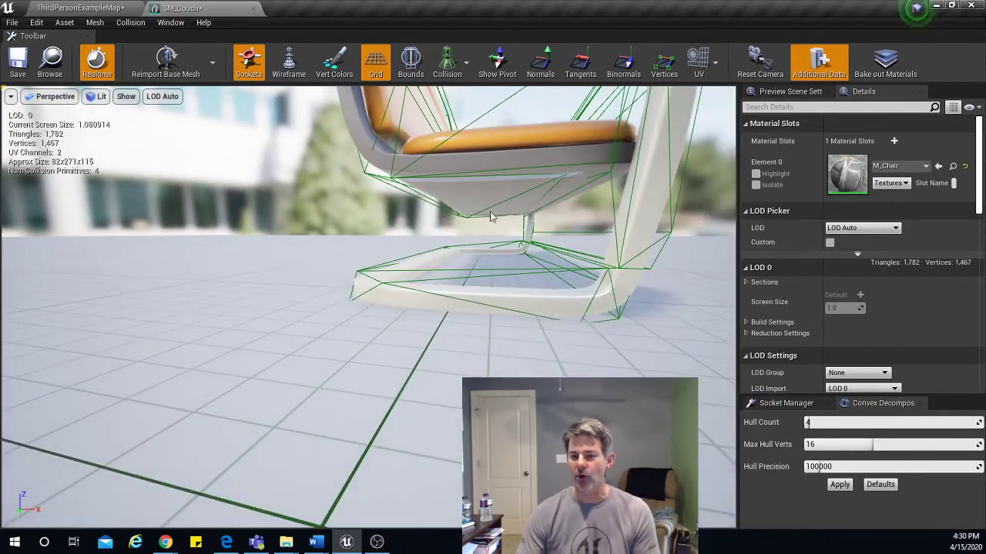
pyautogui.moveTo(460, 233); pyautogui.dragTo(442, 224)
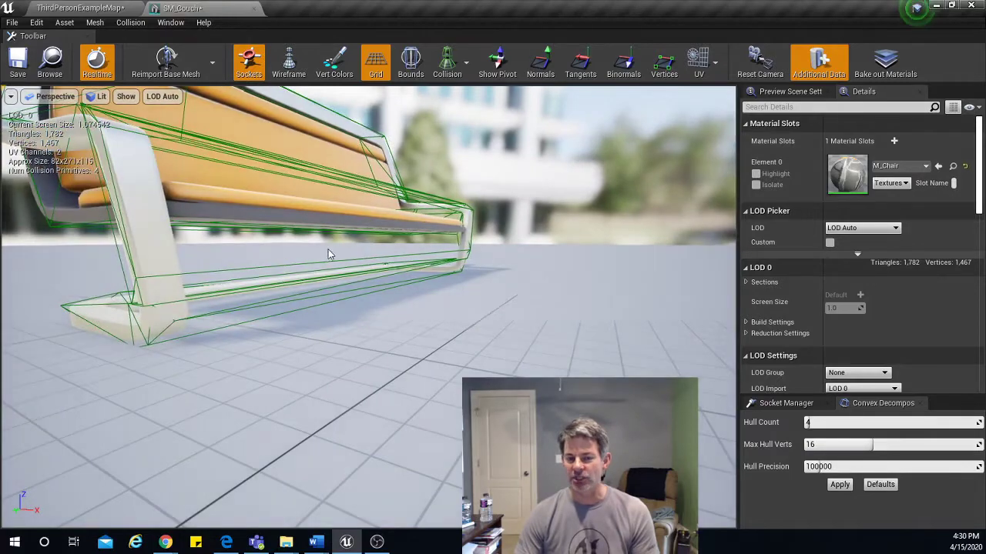
pyautogui.moveTo(566, 290); pyautogui.dragTo(525, 271)
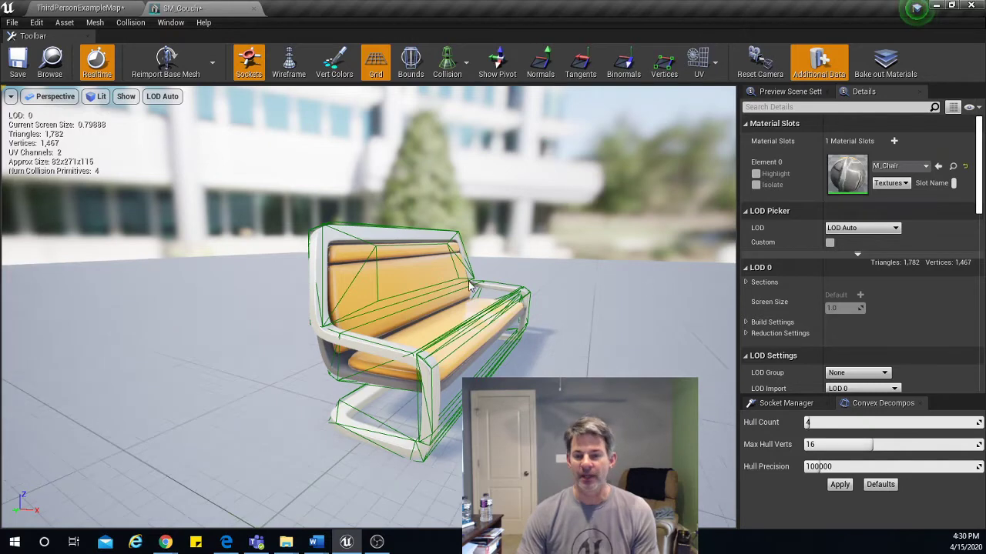
pyautogui.click(19, 62)
# Step: Play the ThirdPersonExampleMap level and jump the character onto the first couch's seat to test its collision
pyautogui.click(84, 8)
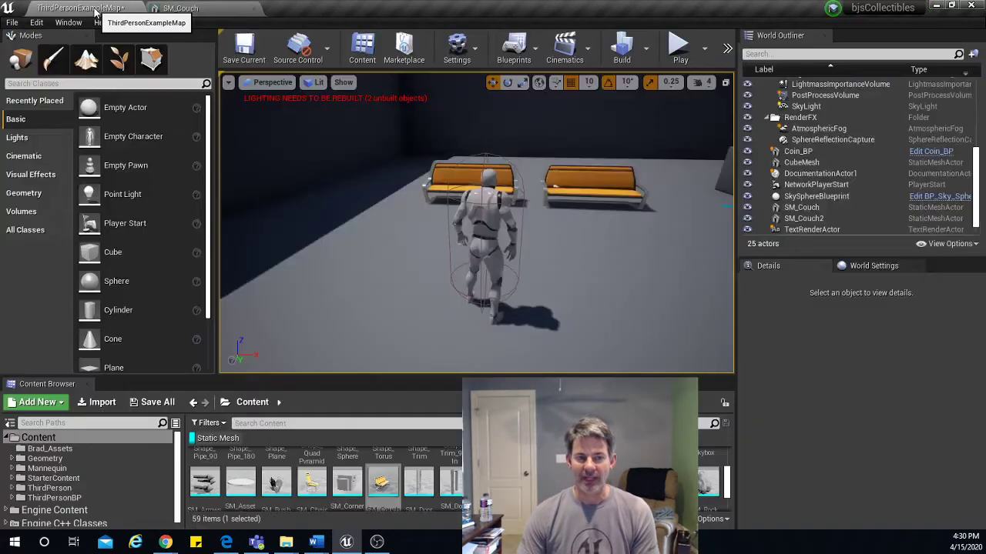
pyautogui.click(676, 48)
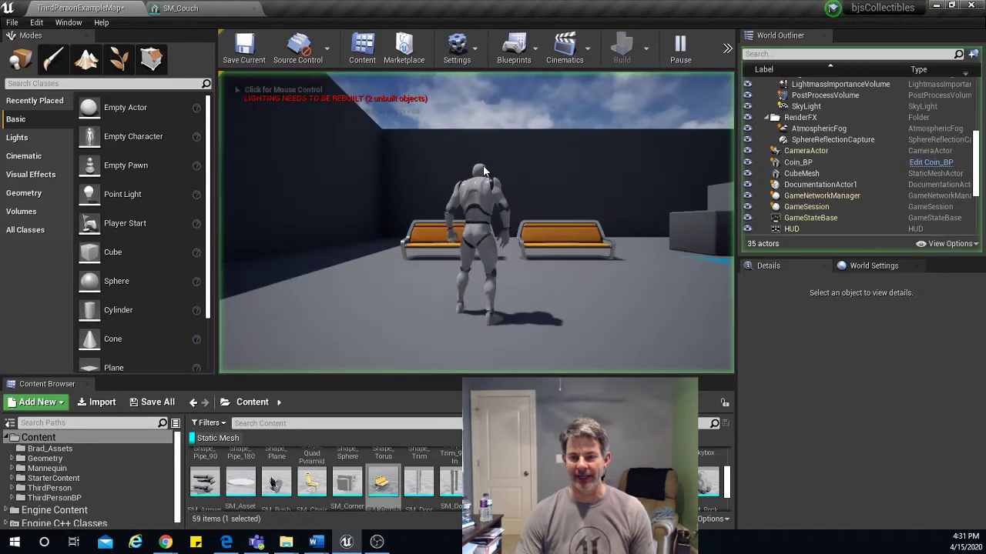
pyautogui.press('w')
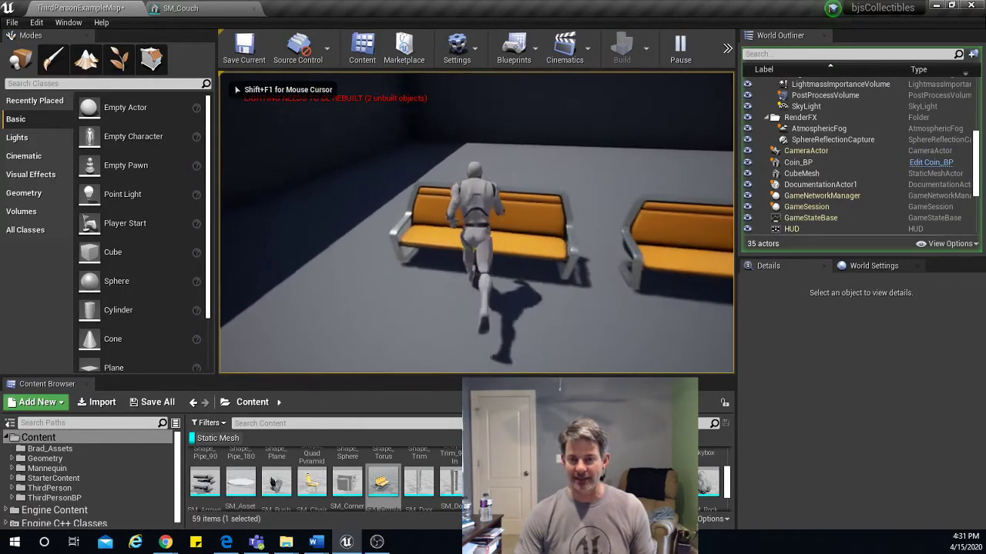
pyautogui.press('space')
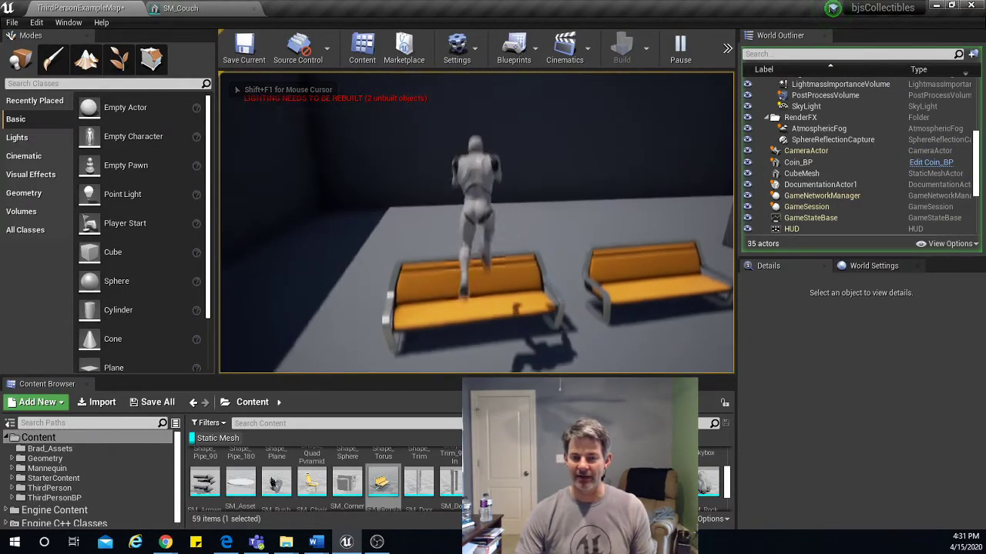
pyautogui.press('a')
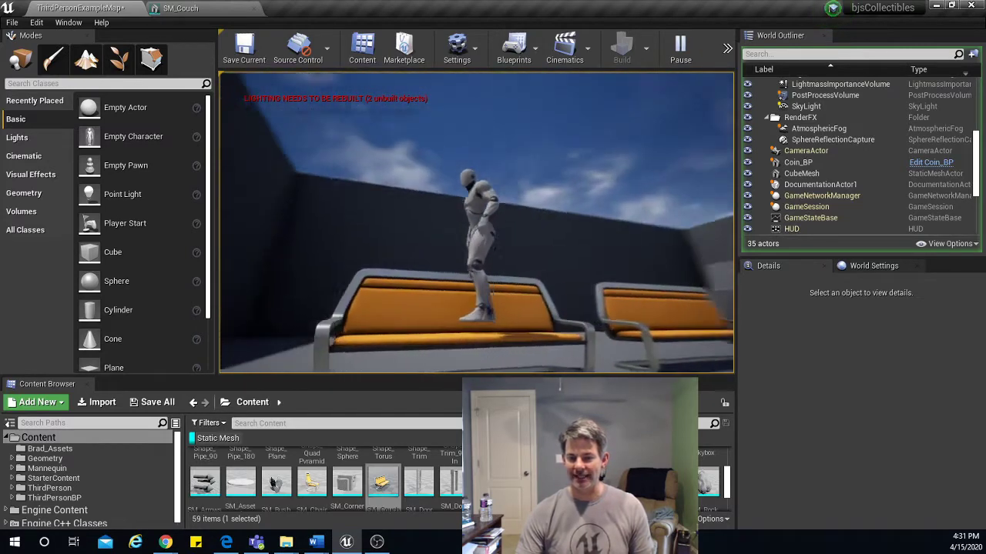
pyautogui.press('a')
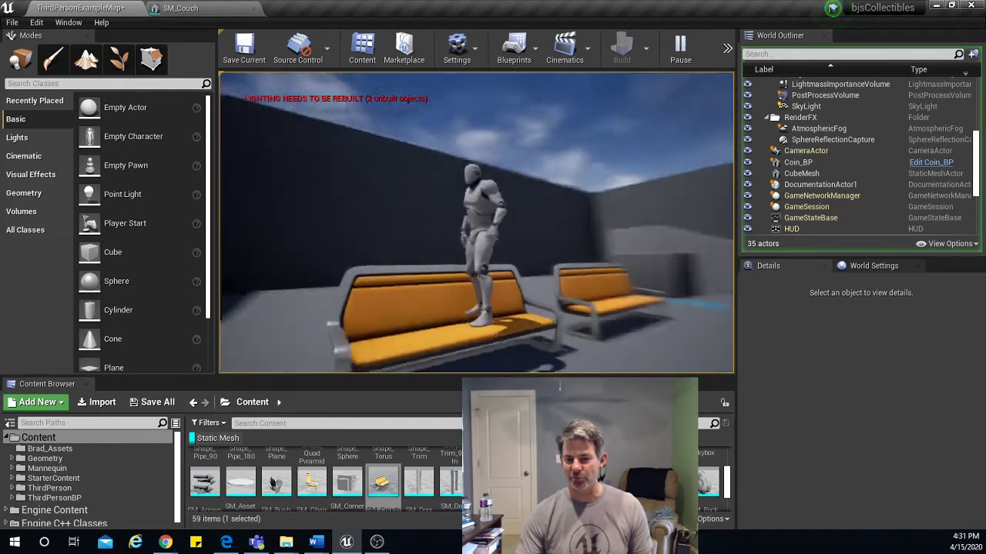
# Step: Test the second couch's collision by jumping the character across it and running around behind the couches, and end the play session
pyautogui.press('w')
pyautogui.press('w')
pyautogui.press('space')
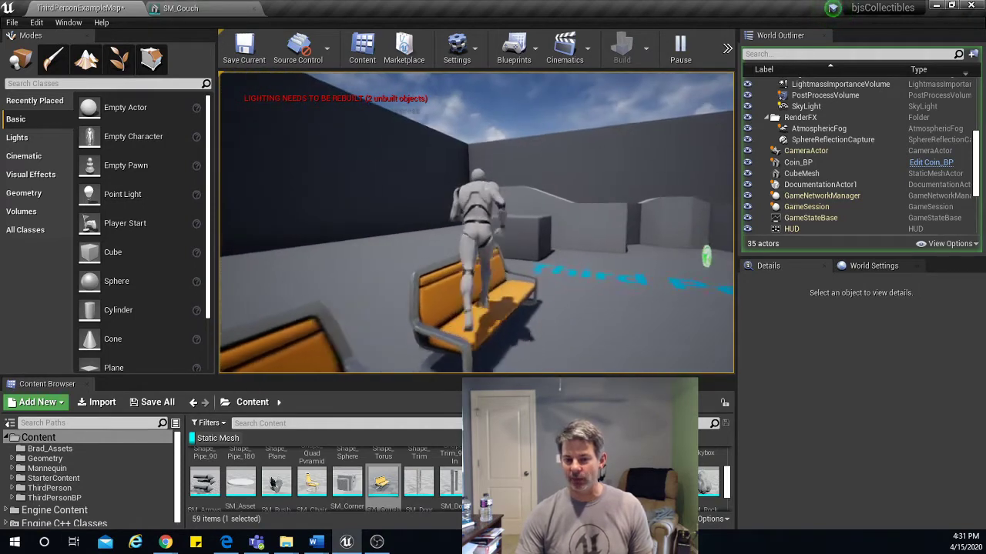
pyautogui.press('w')
pyautogui.press('space')
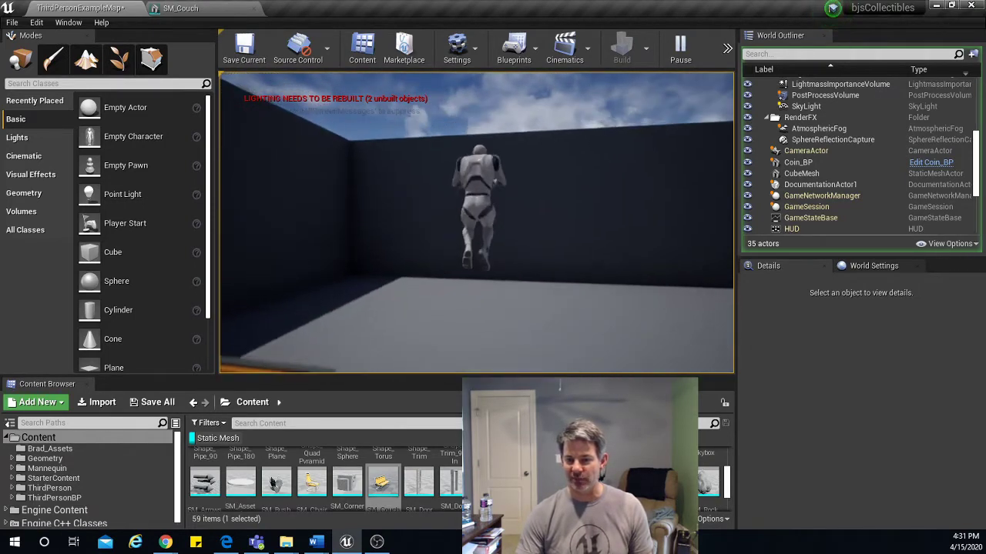
pyautogui.press('w')
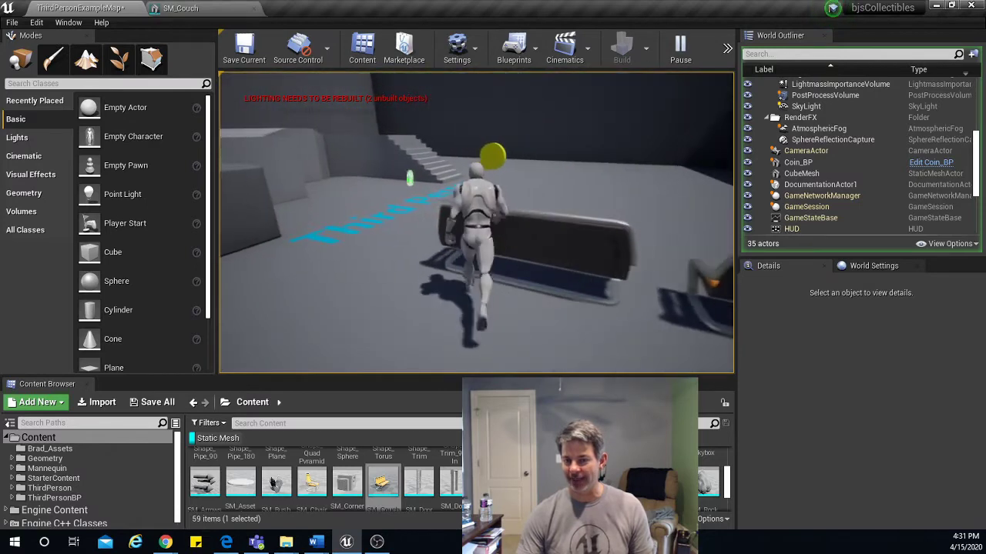
pyautogui.press('w')
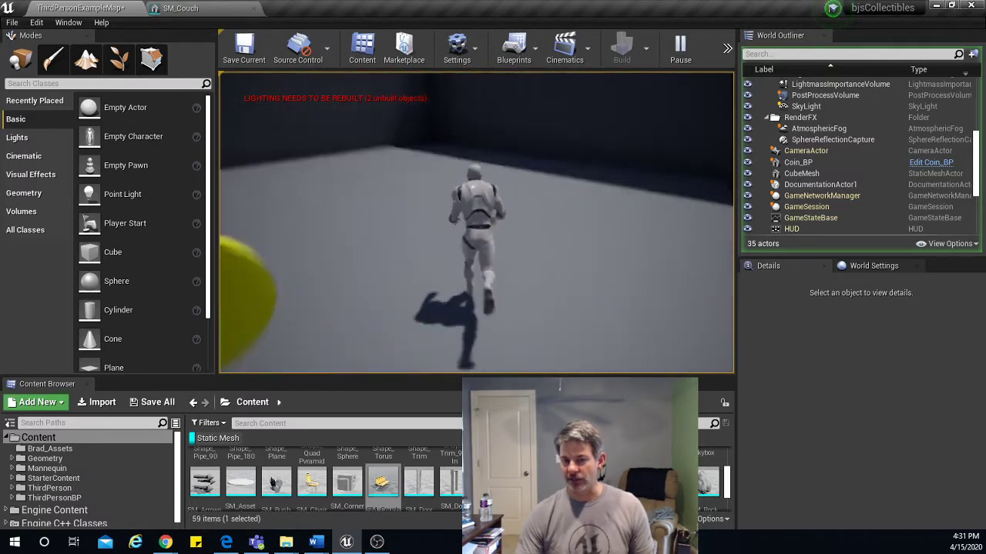
pyautogui.press('Escape')
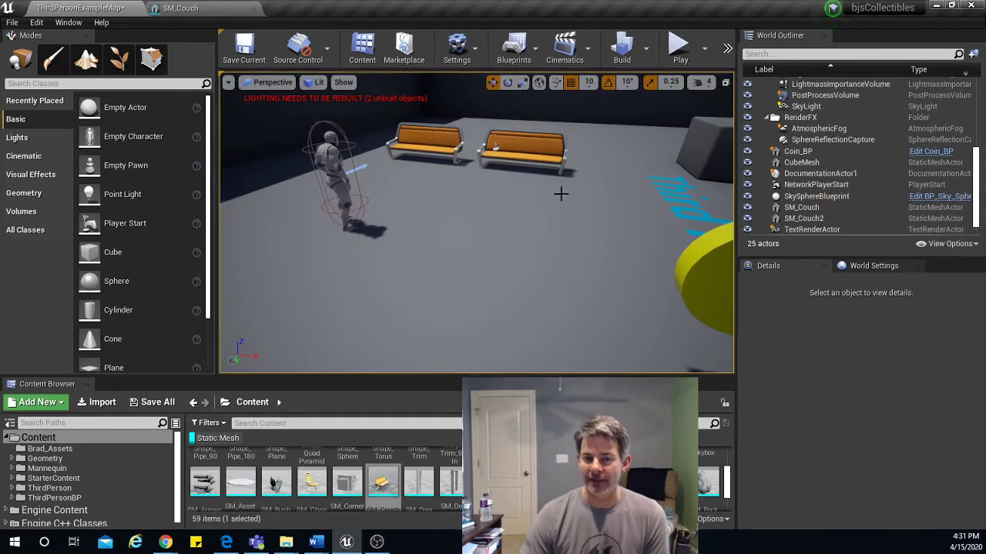
# Step: Duplicate the SM_Couch static mesh asset, naming the copy SM_Couch1
pyautogui.rightClick(383, 483)
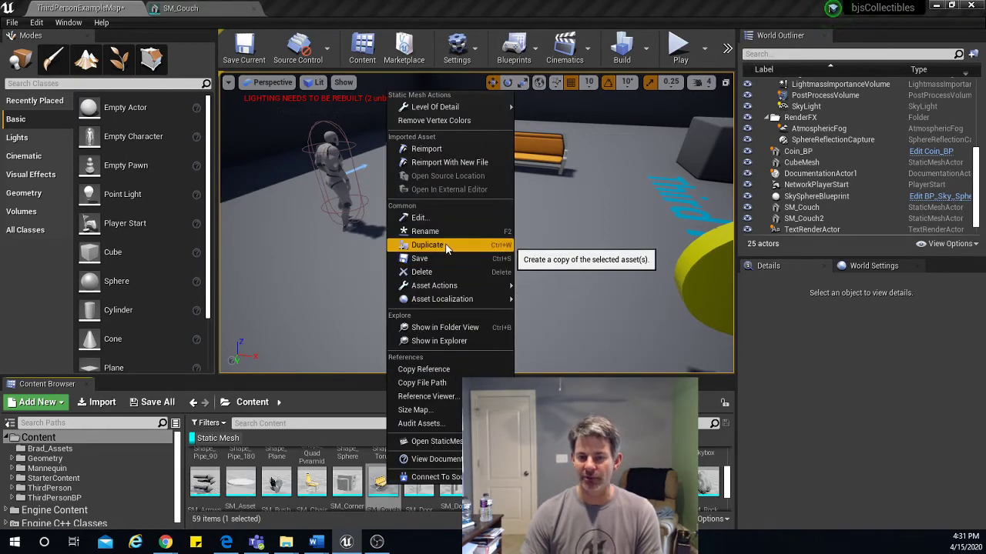
pyautogui.click(380, 483)
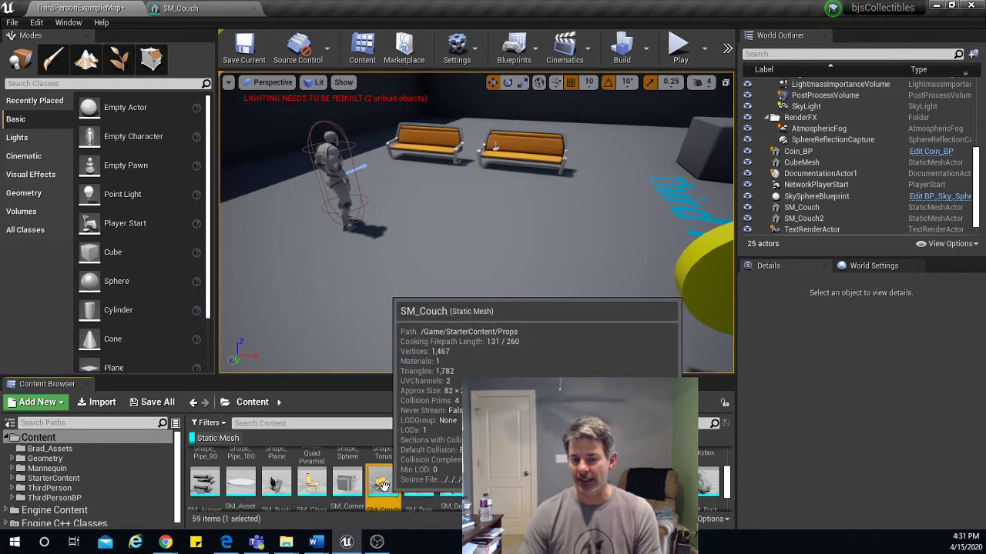
pyautogui.rightClick(383, 486)
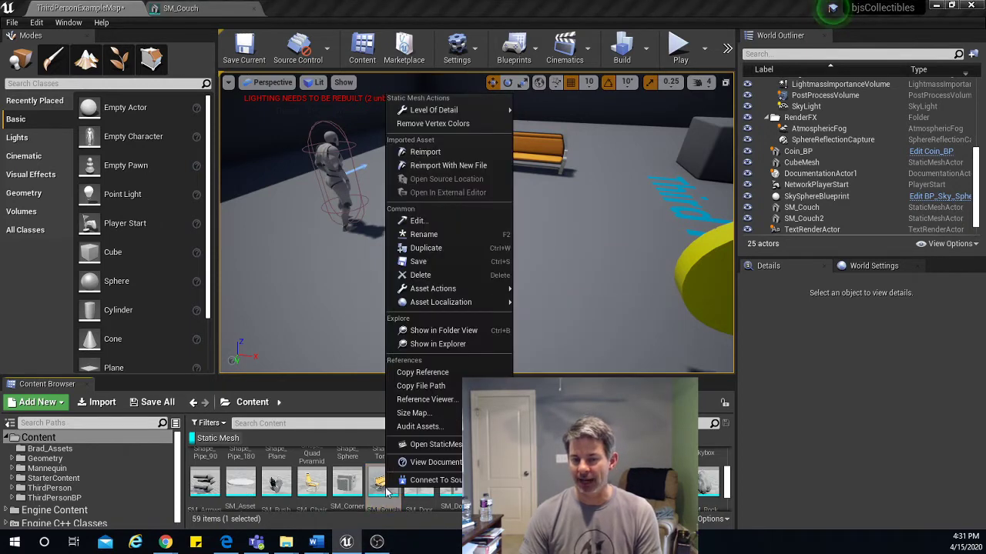
pyautogui.click(449, 249)
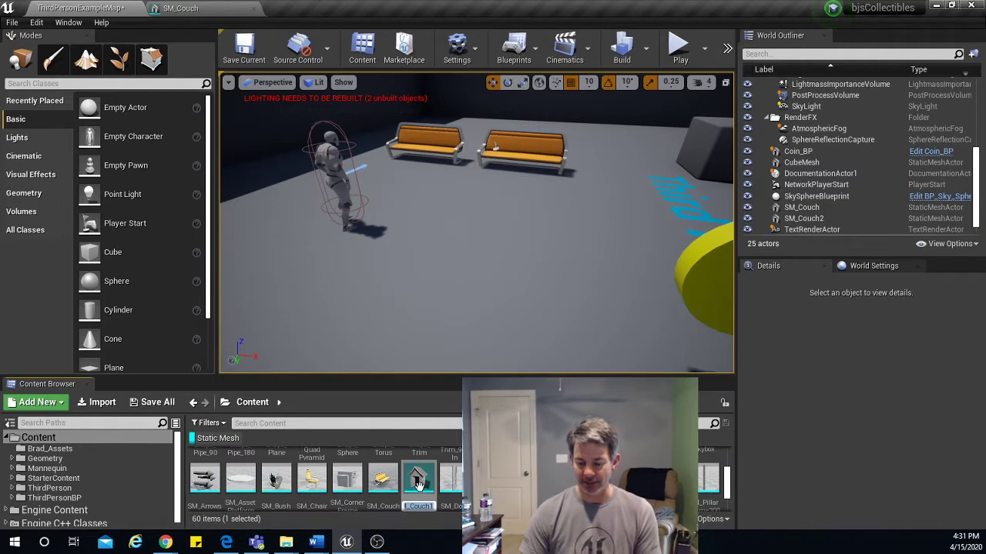
pyautogui.press('Return')
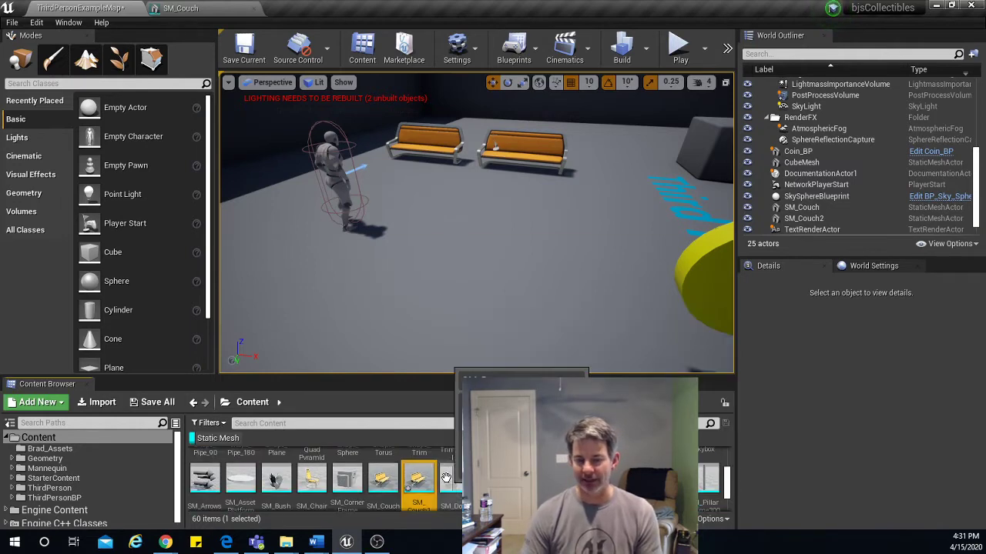
# Step: Replace the SM_Couch actor in the level with SM_Couch1, rotated 90° about Z and positioned at X -840, Y -300, Z 130
pyautogui.click(531, 154)
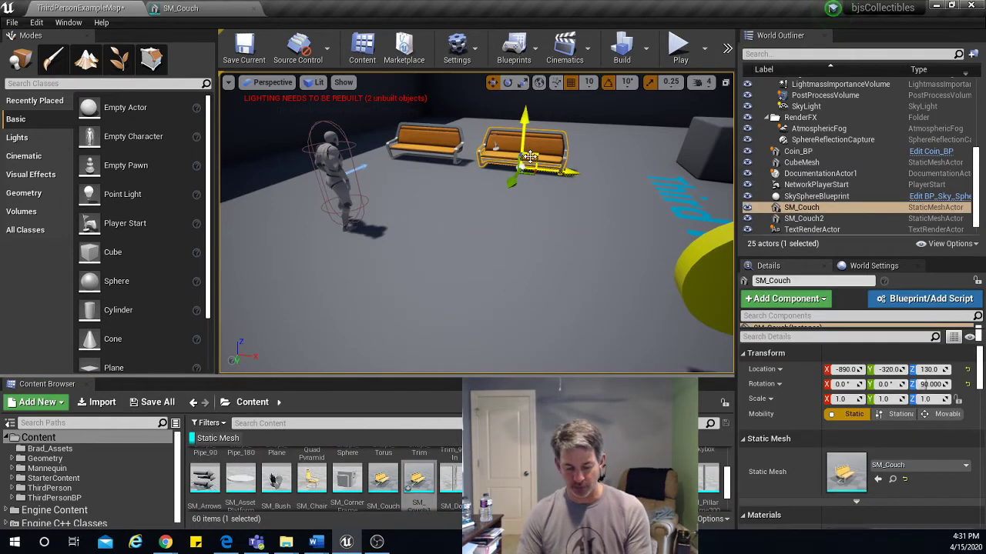
pyautogui.press('Delete')
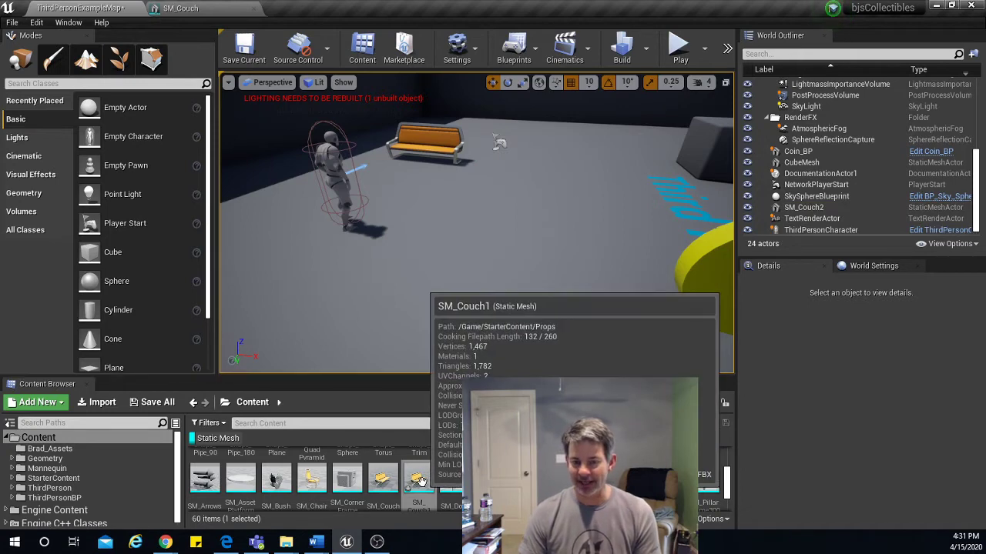
pyautogui.scroll(-1, 451, 486)
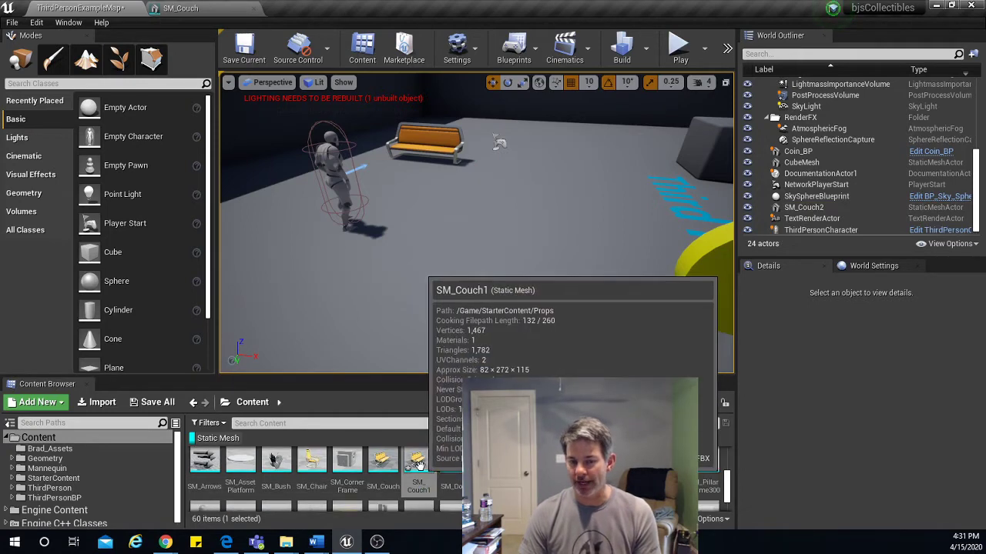
pyautogui.moveTo(418, 462)
pyautogui.mouseDown()
pyautogui.moveTo(533, 247)
pyautogui.moveTo(532, 191)
pyautogui.moveTo(523, 204)
pyautogui.moveTo(563, 217)
pyautogui.moveTo(616, 221)
pyautogui.moveTo(611, 211)
pyautogui.mouseUp()
pyautogui.press('e')
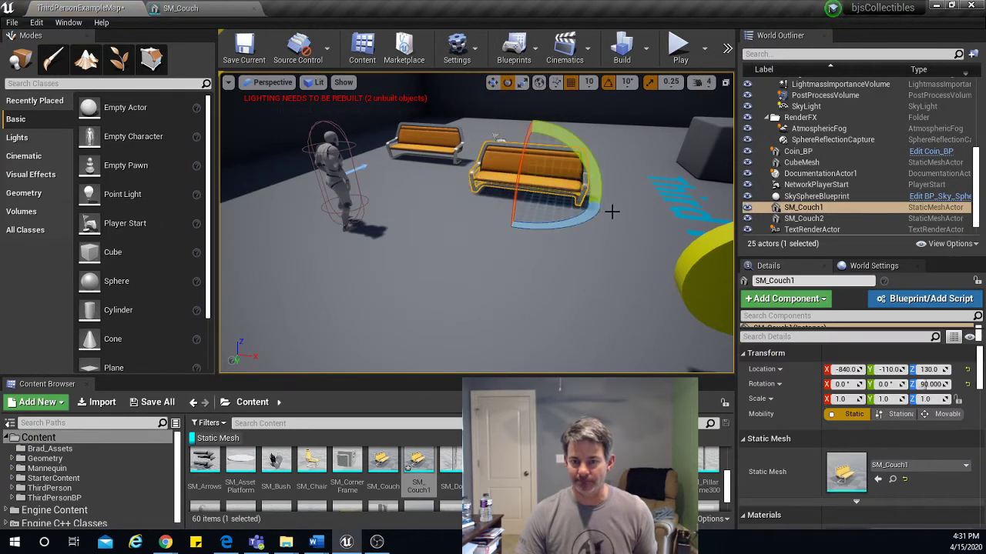
pyautogui.press('w')
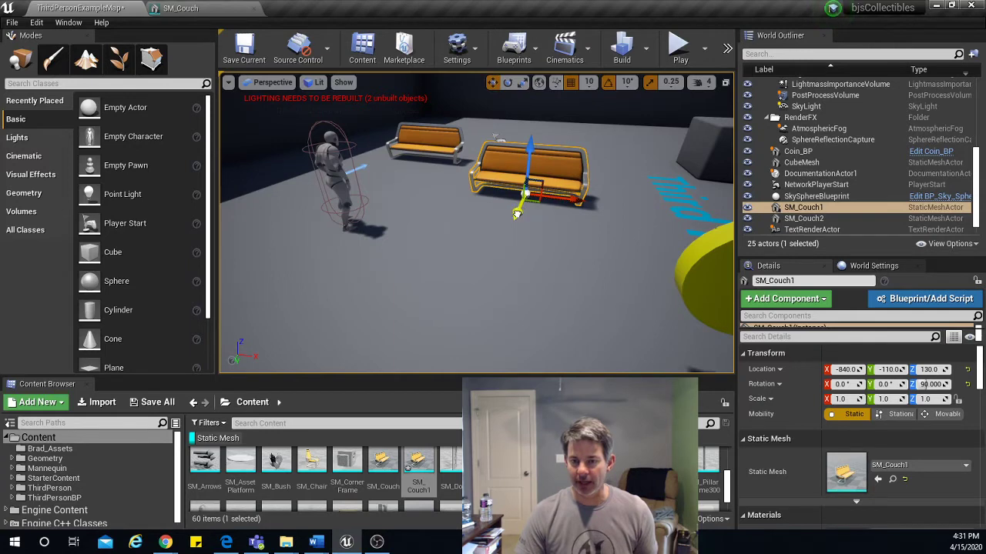
pyautogui.moveTo(517, 214); pyautogui.dragTo(534, 186)
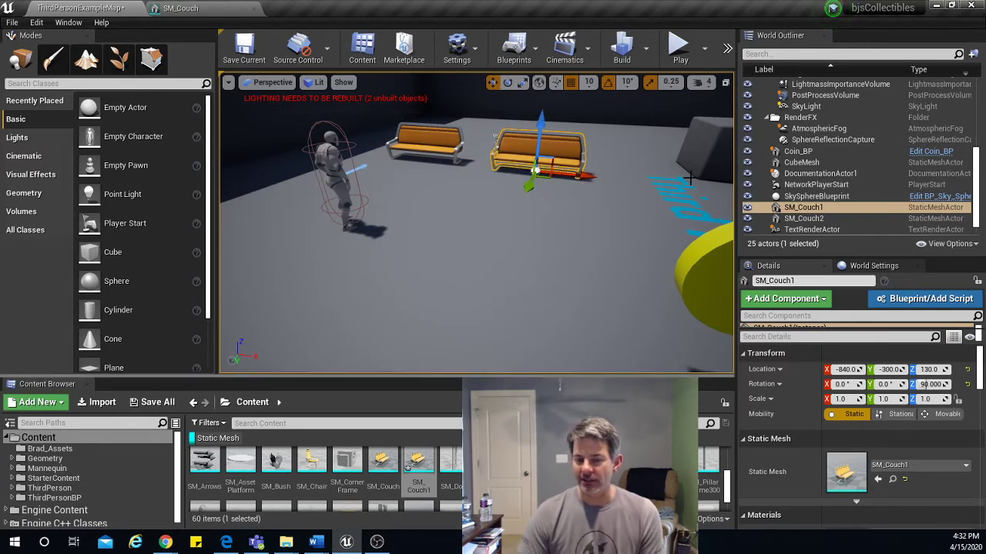
# Step: Show the simple collision of the SM_Couch1 mesh, remove its collision, and save the mesh
pyautogui.doubleClick(419, 460)
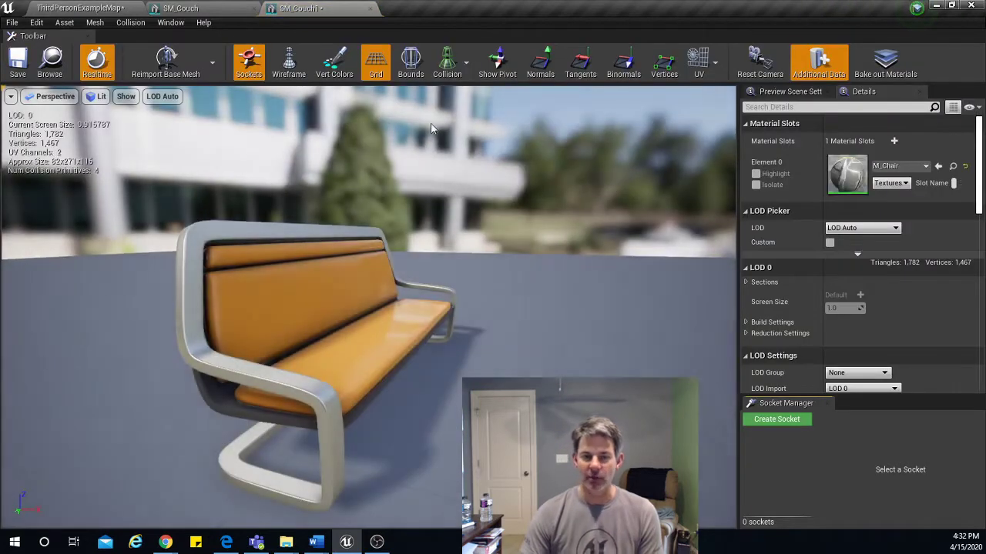
pyautogui.click(447, 75)
pyautogui.click(461, 97)
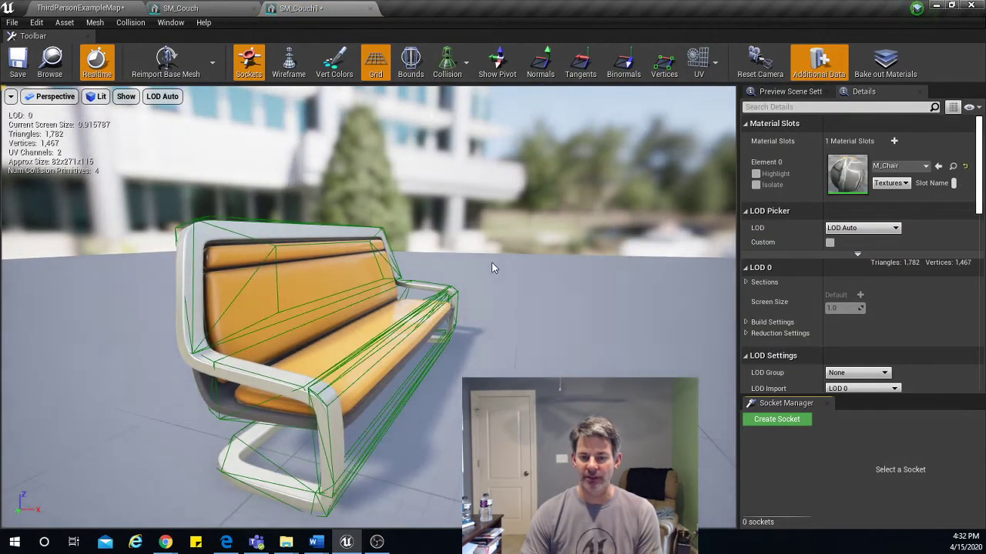
pyautogui.moveTo(494, 268); pyautogui.dragTo(473, 288)
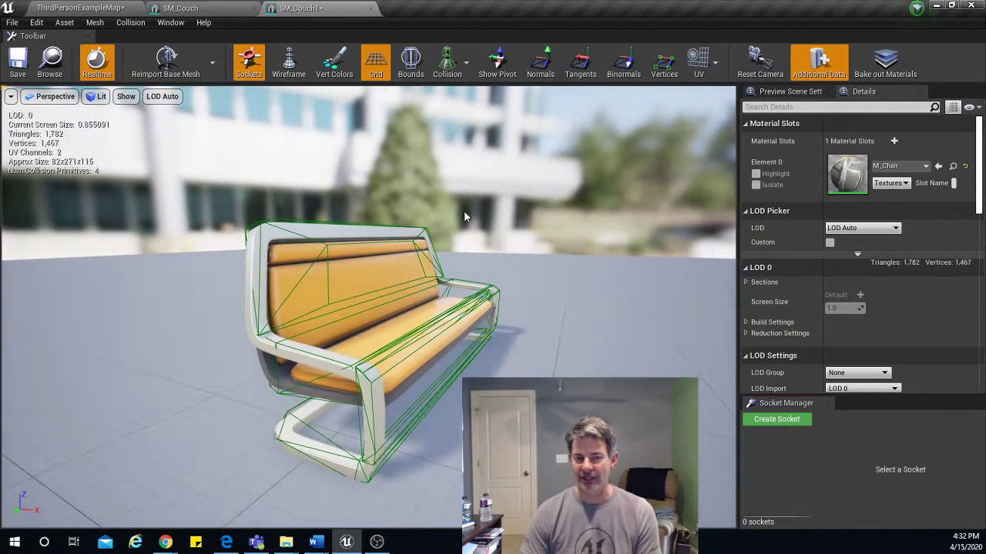
pyautogui.click(131, 23)
pyautogui.click(154, 156)
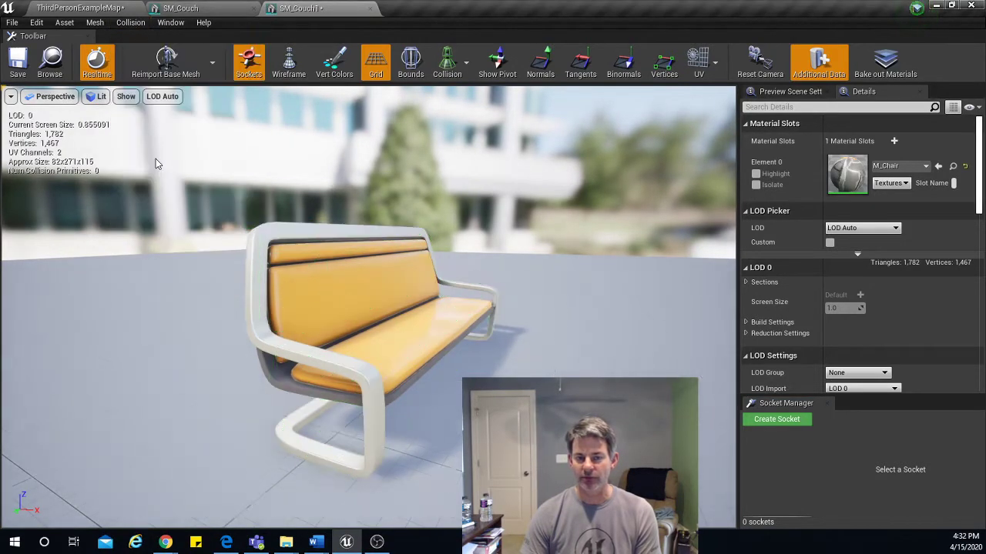
pyautogui.click(17, 63)
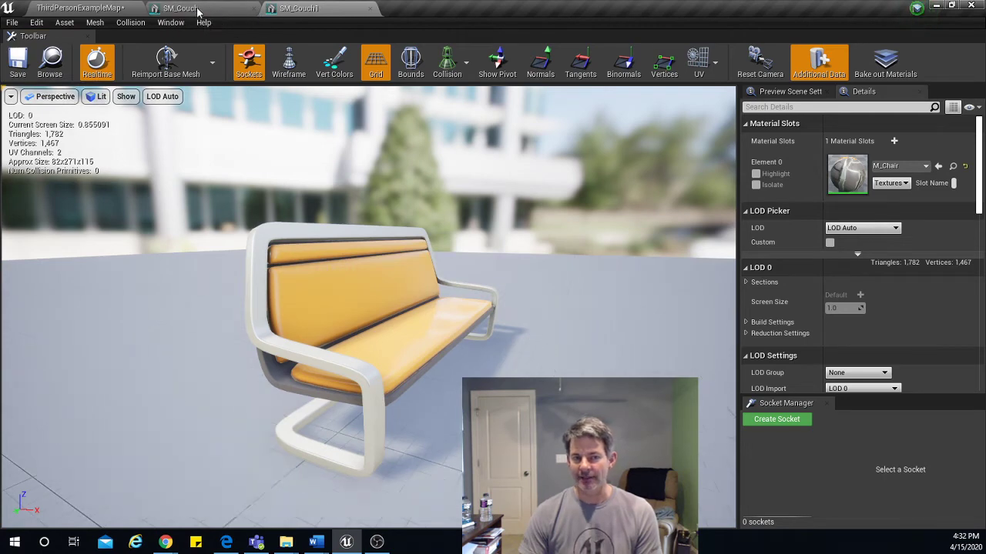
# Step: Play the level, run the character back and forth through the SM_Couch1 couch to test it without collision, and end the session
pyautogui.click(127, 8)
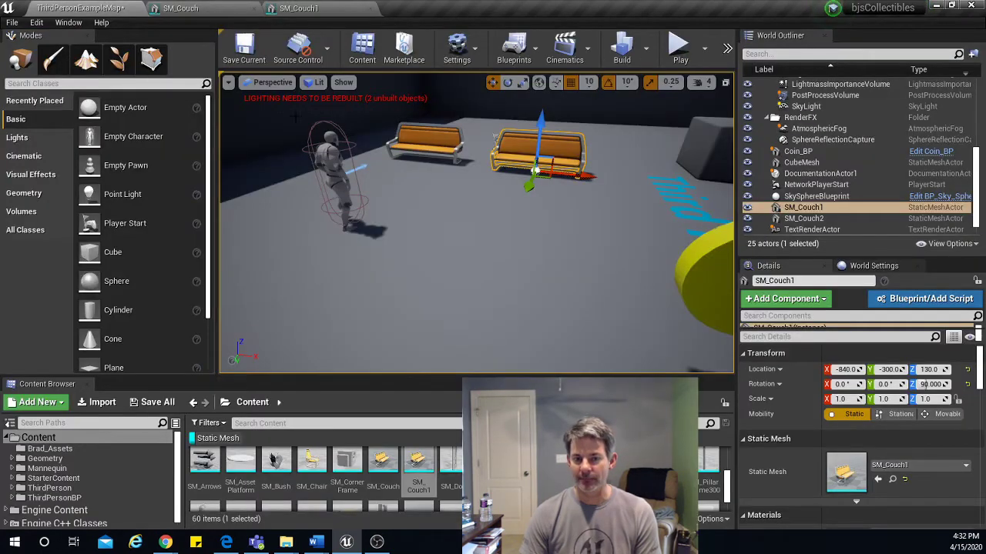
pyautogui.click(680, 48)
pyautogui.press('w')
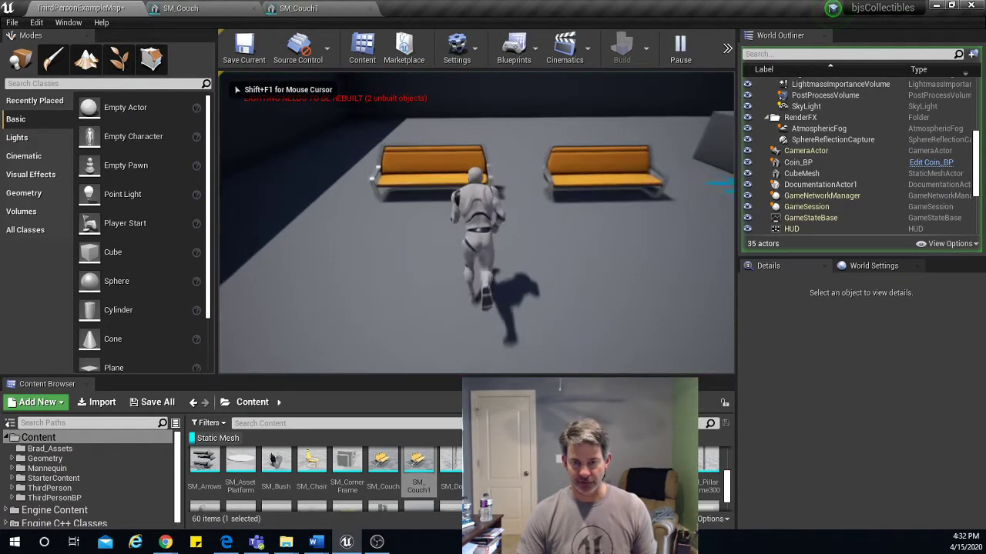
pyautogui.press('d')
pyautogui.press('w')
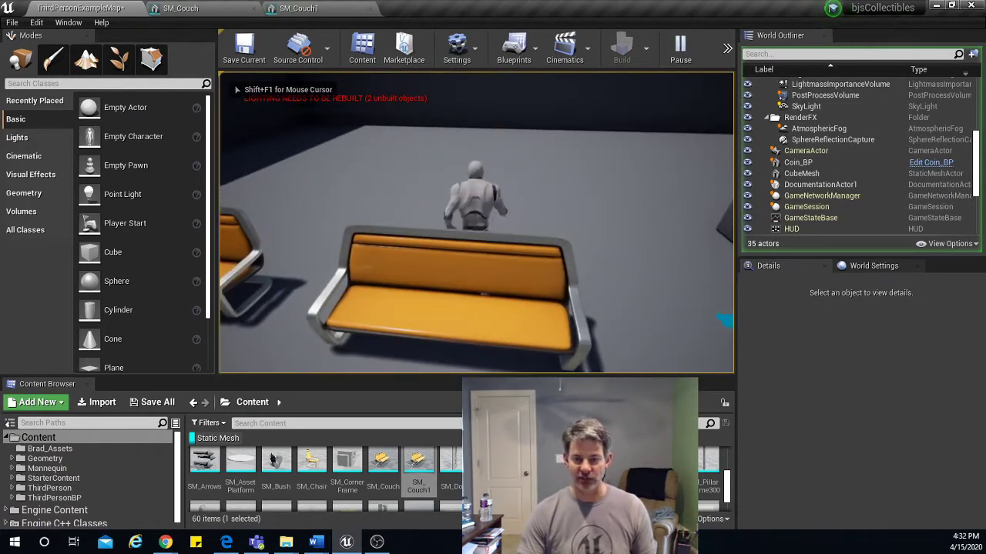
pyautogui.press('s')
pyautogui.press('w')
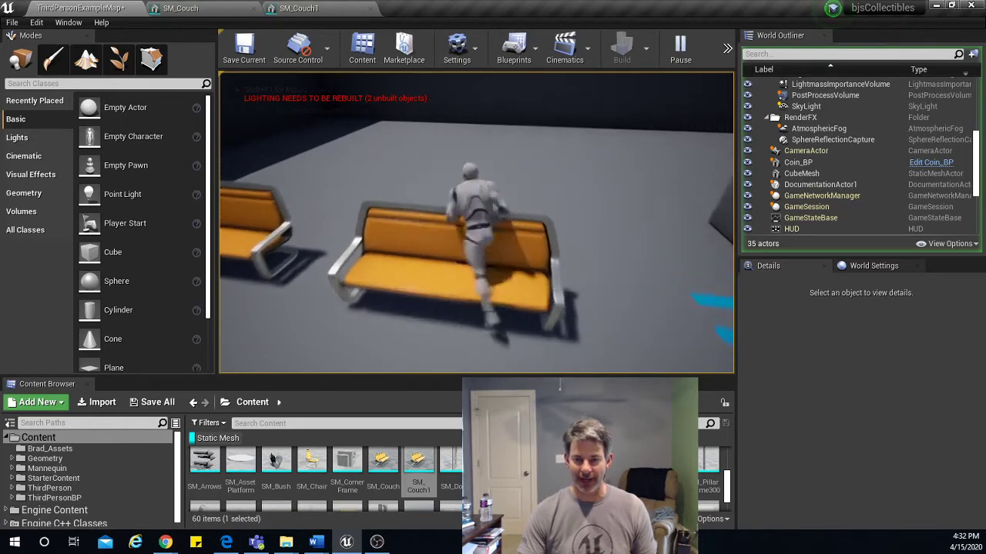
pyautogui.press('Escape')
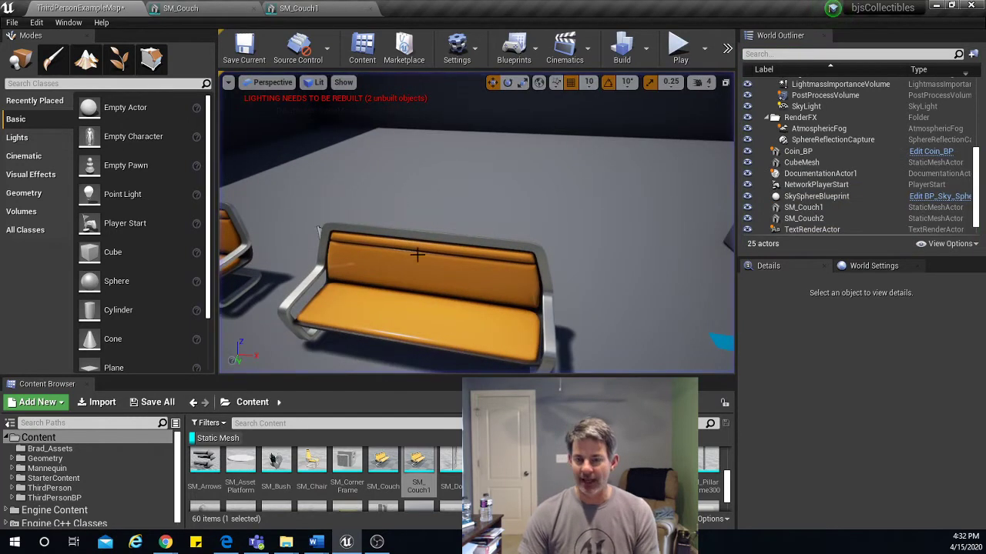
# Step: Place a Blocking Volume at the SM_Couch1 couch, at location X -800, Y -250, Z 230
pyautogui.moveTo(417, 255)
pyautogui.mouseDown(button='right')
pyautogui.moveTo(410, 279)
pyautogui.moveTo(427, 292)
pyautogui.moveTo(389, 298)
pyautogui.moveTo(416, 245)
pyautogui.mouseUp(button='right')
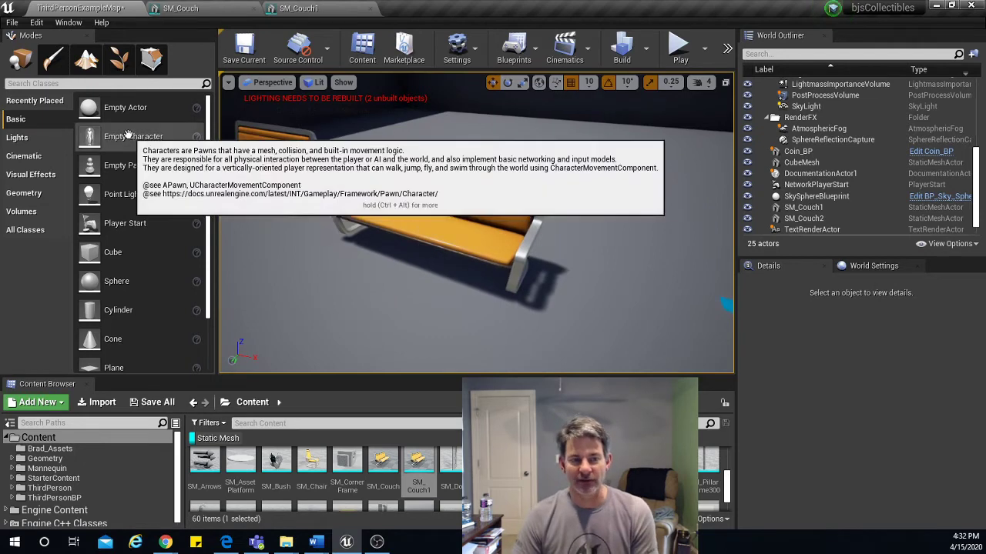
pyautogui.click(37, 210)
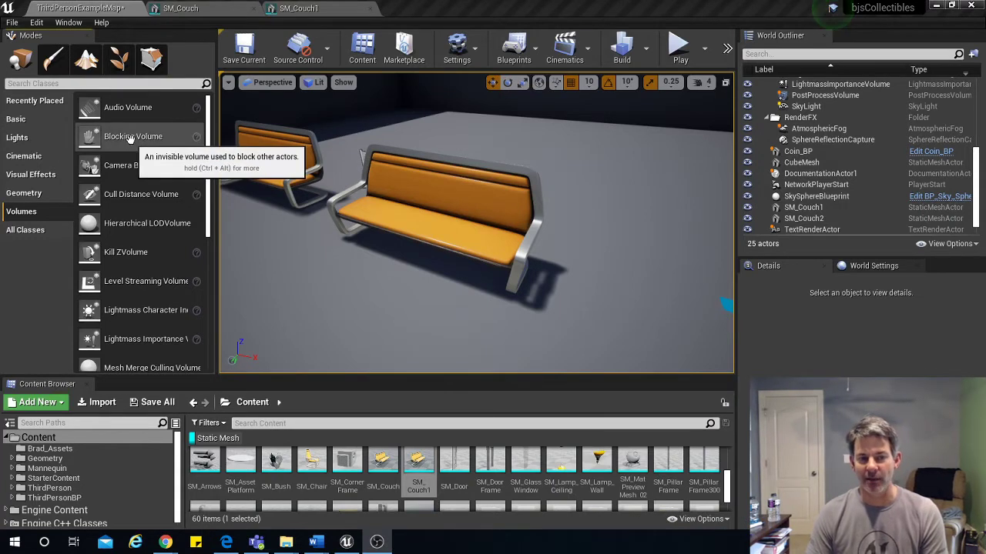
pyautogui.moveTo(129, 138); pyautogui.dragTo(444, 276)
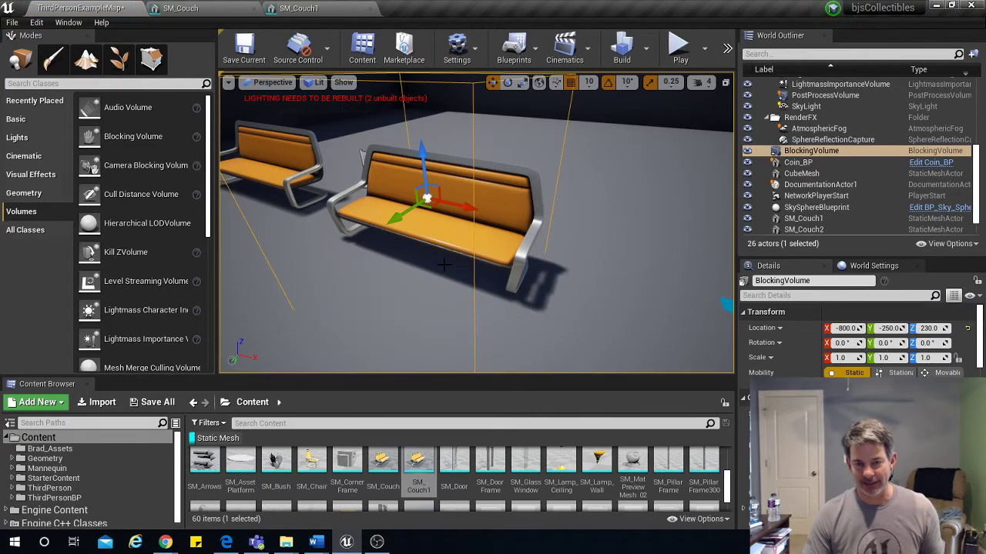
# Step: Scale the Blocking Volume down along Z to flatten it into a thin slab at the SM_Couch1 couch
pyautogui.press('e')
pyautogui.press('r')
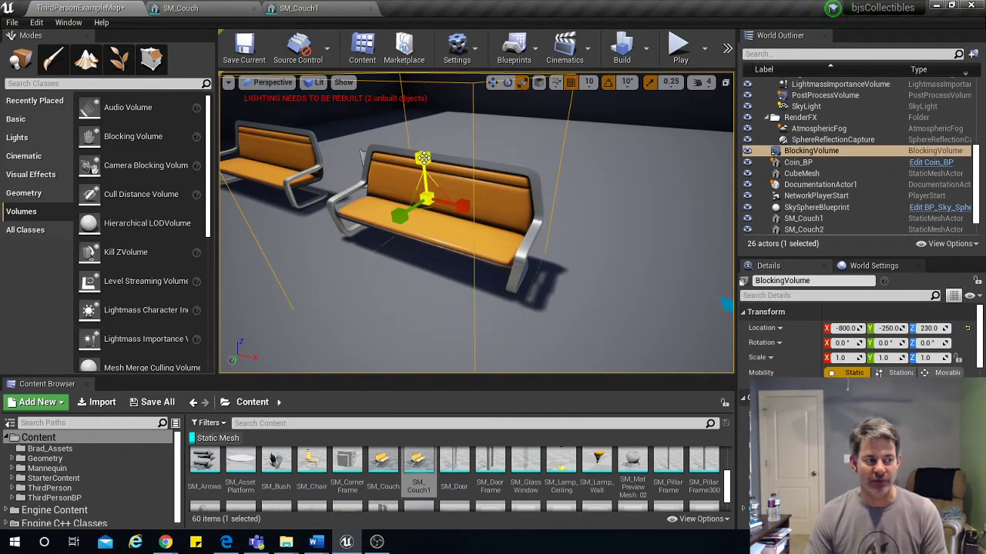
pyautogui.moveTo(422, 159); pyautogui.dragTo(422, 181)
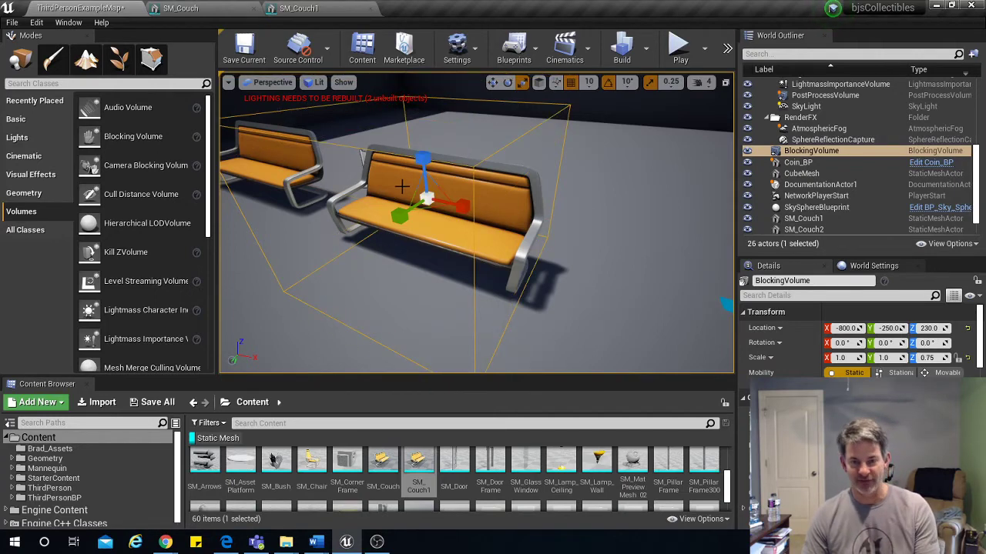
pyautogui.press('F11')
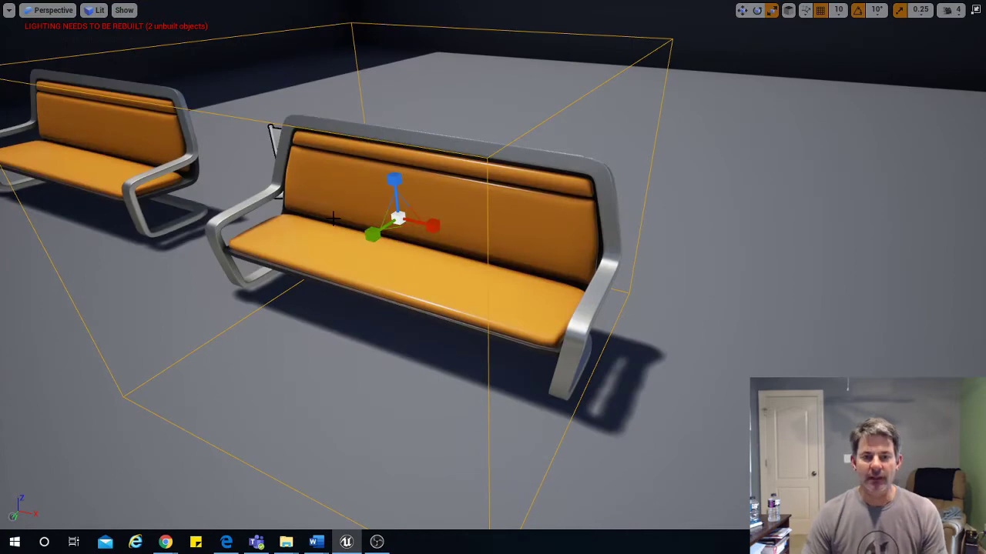
pyautogui.moveTo(398, 182); pyautogui.dragTo(397, 199)
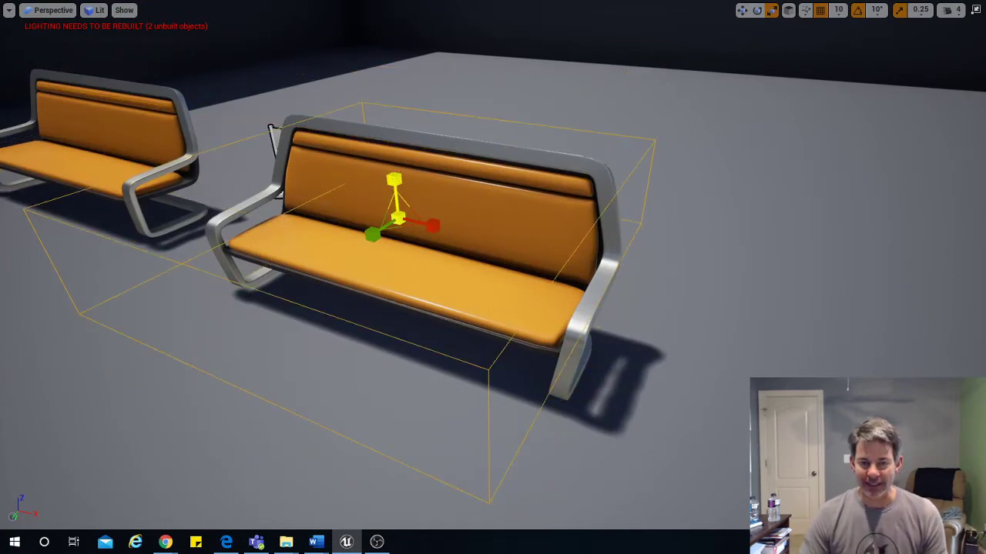
pyautogui.moveTo(774, 240); pyautogui.dragTo(678, 180, button='right')
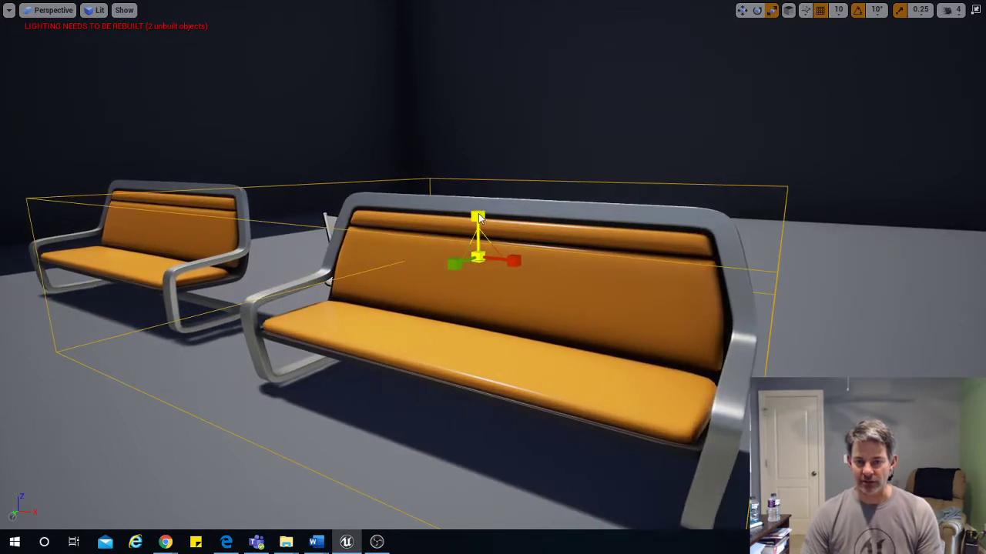
pyautogui.moveTo(478, 219); pyautogui.dragTo(478, 254)
# Step: Narrow the slab along Y to the depth of the couch seat and move it over the seat cushion
pyautogui.moveTo(556, 210); pyautogui.dragTo(509, 288, button='right')
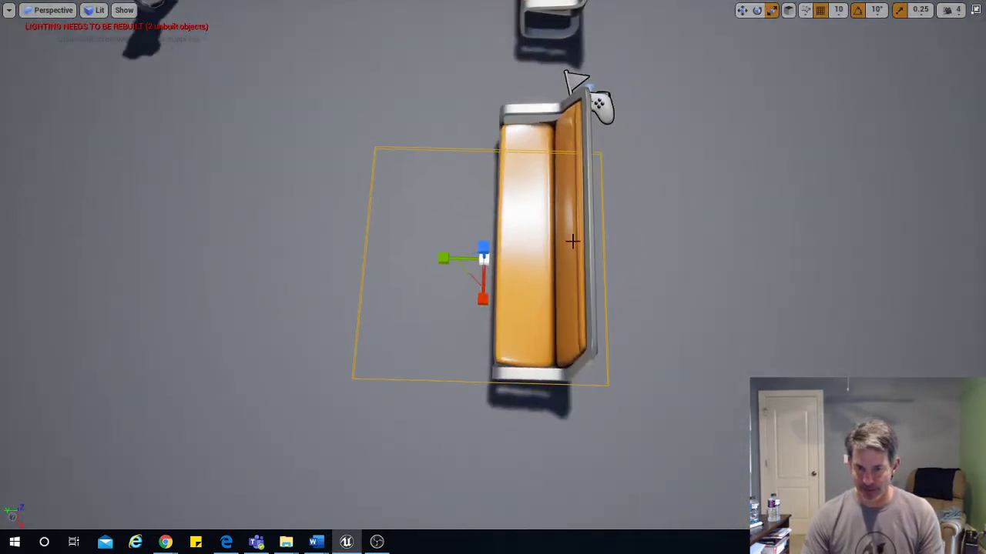
pyautogui.moveTo(443, 258); pyautogui.dragTo(522, 262)
pyautogui.press('w')
pyautogui.moveTo(522, 306); pyautogui.dragTo(531, 285)
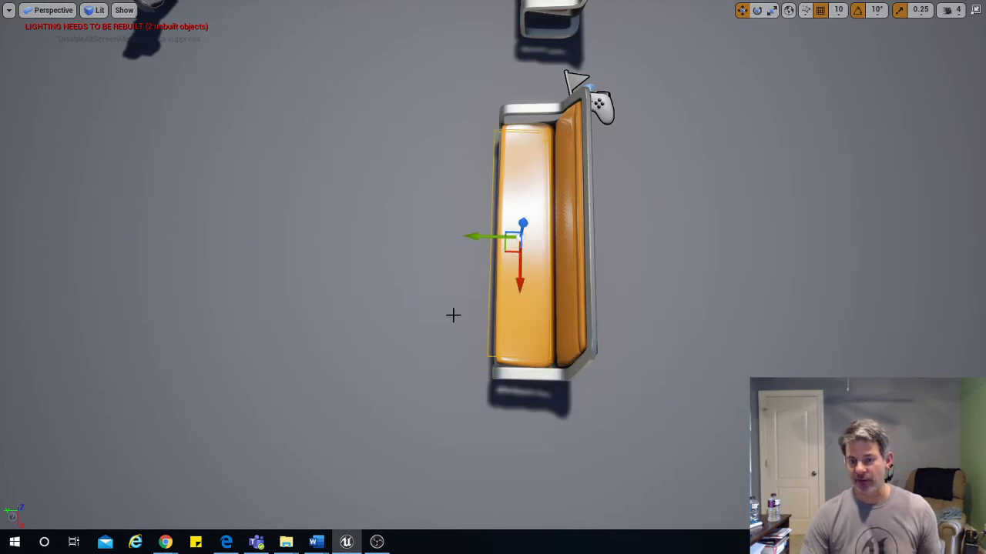
# Step: Lower the slab volume along Z to the level of the couch's seat cushion
pyautogui.moveTo(377, 244); pyautogui.dragTo(601, 147, button='right')
pyautogui.press('s')
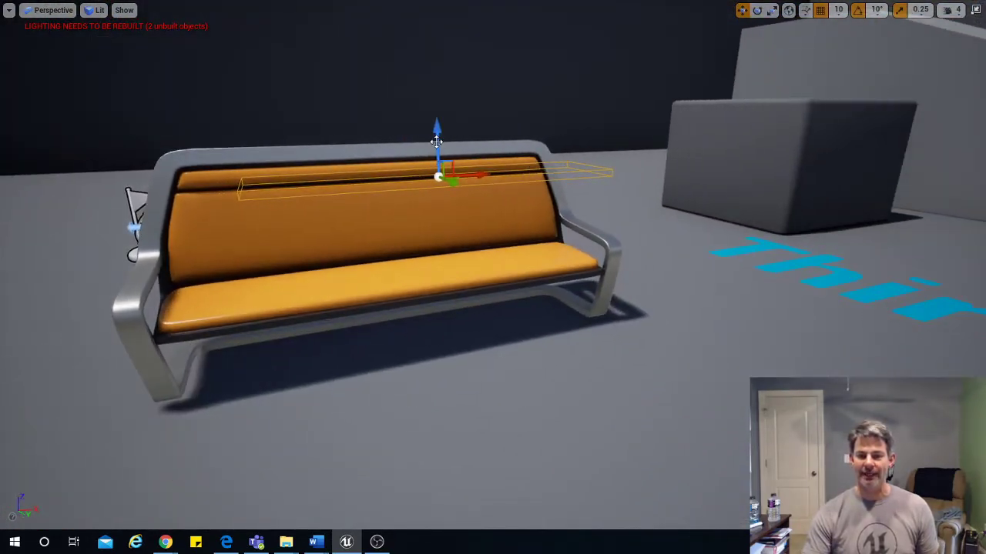
pyautogui.moveTo(436, 133); pyautogui.dragTo(424, 240)
# Step: Widen the slab volume to an X scale of 1.25 and align it with the seat cushion along X and Y
pyautogui.press('w')
pyautogui.moveTo(400, 339); pyautogui.dragTo(395, 351, button='right')
pyautogui.press('e')
pyautogui.press('r')
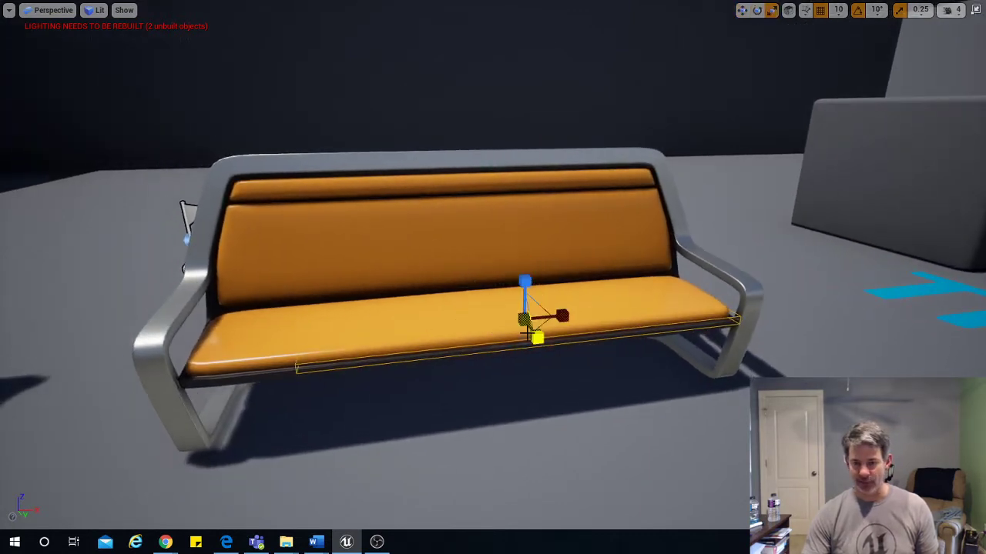
pyautogui.press('w')
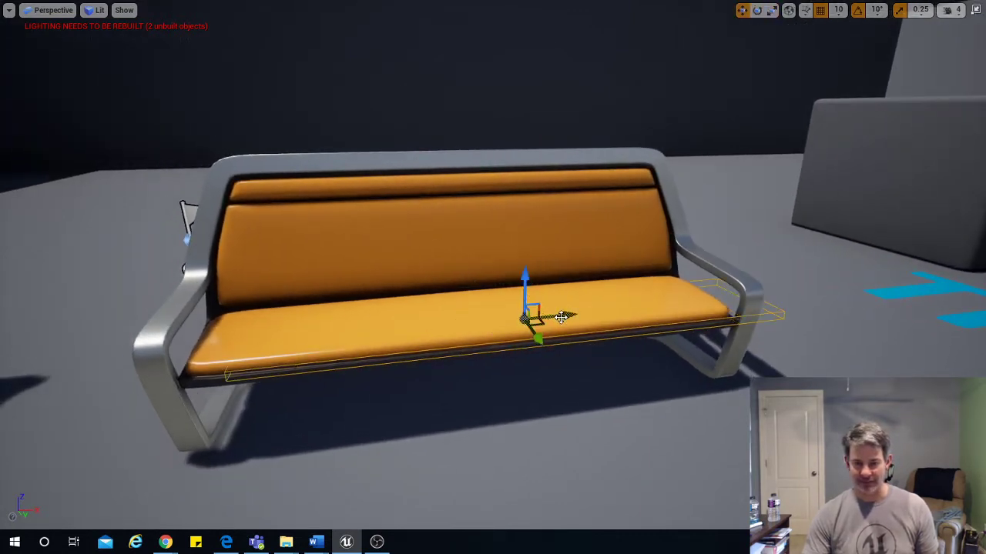
pyautogui.moveTo(571, 316); pyautogui.dragTo(602, 347)
pyautogui.moveTo(602, 347); pyautogui.dragTo(508, 366, button='middle')
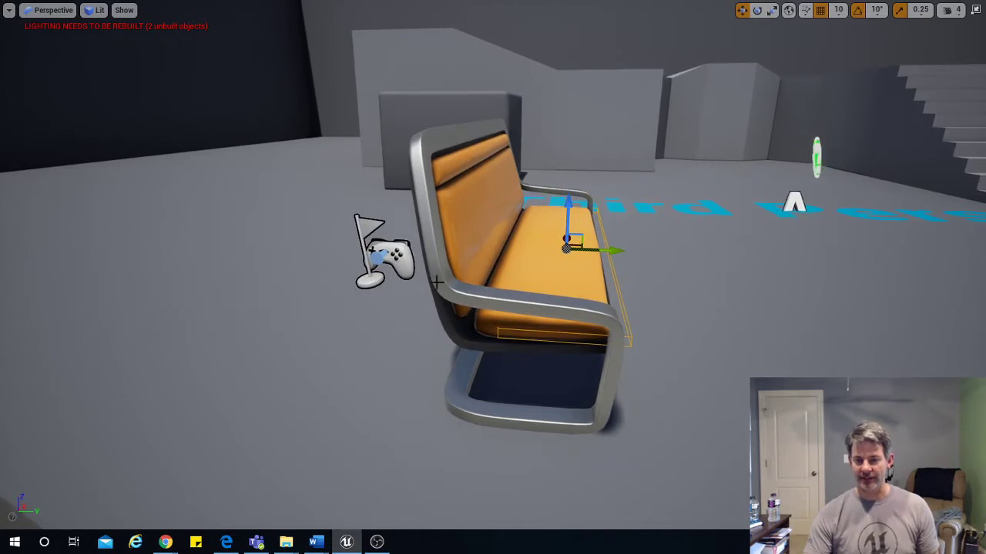
pyautogui.moveTo(605, 252); pyautogui.dragTo(599, 253)
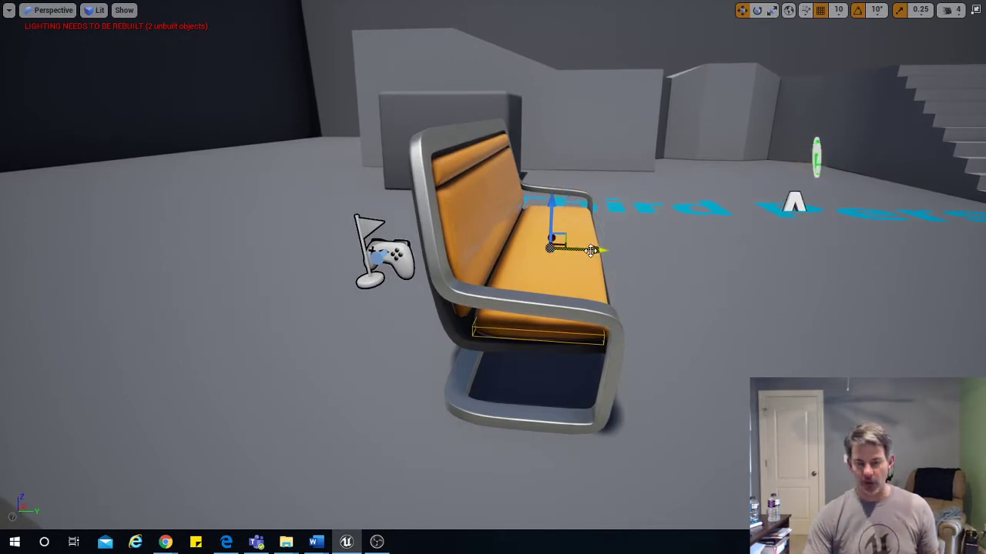
# Step: Duplicate the seat volume, rotate the copy 90° about X to stand upright, and move it to the couch's backrest
pyautogui.moveTo(598, 250); pyautogui.dragTo(488, 267)
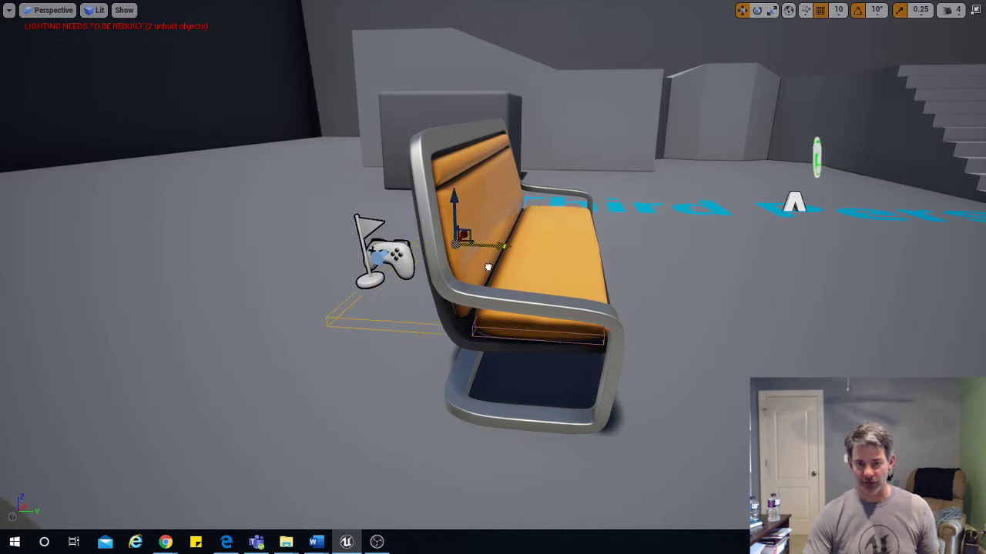
pyautogui.press('e')
pyautogui.moveTo(483, 188); pyautogui.dragTo(541, 237)
pyautogui.press('w')
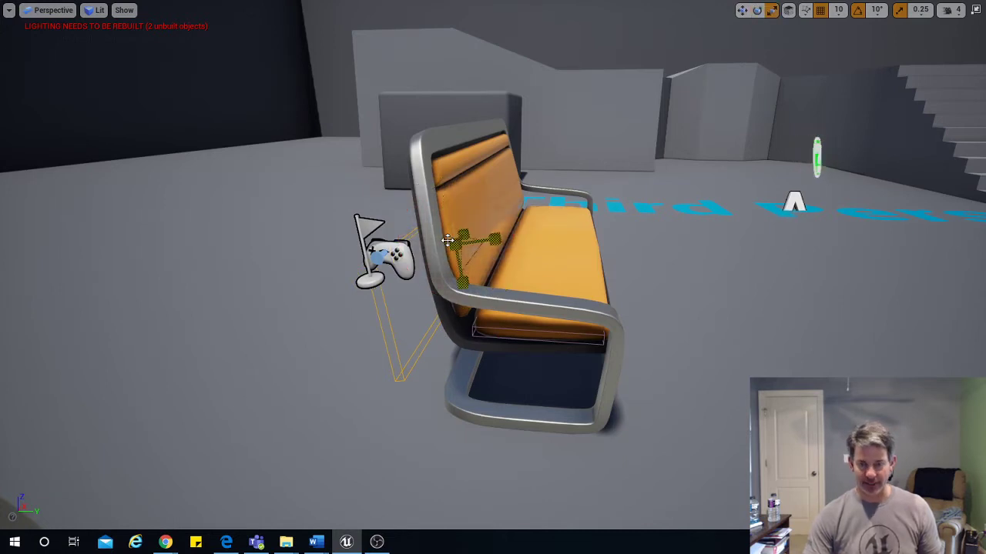
pyautogui.moveTo(475, 230); pyautogui.dragTo(503, 198)
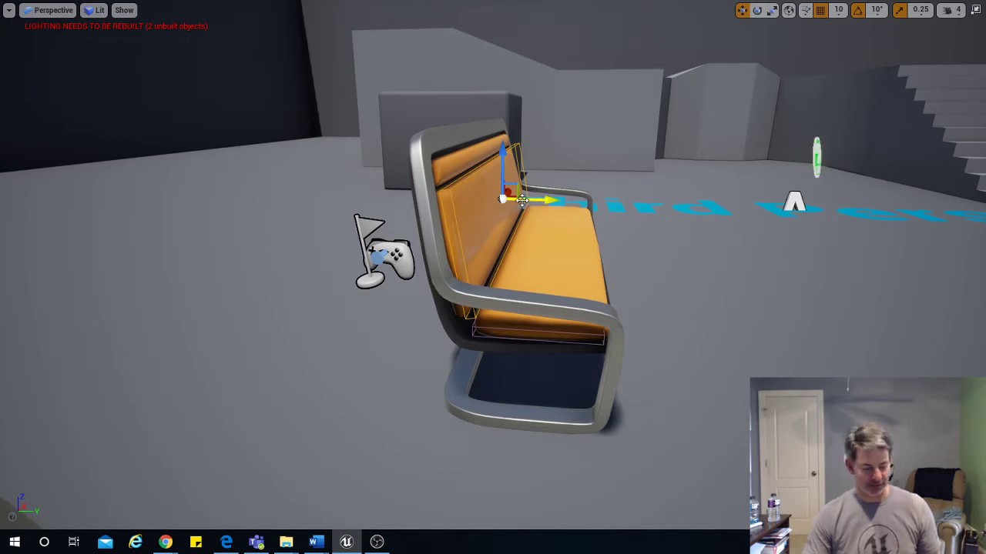
# Step: Stretch the upright volume taller, tilt it back by 10° to follow the backrest's slope, and shift it back along Y
pyautogui.press('e')
pyautogui.moveTo(539, 165); pyautogui.dragTo(539, 177)
pyautogui.press('w')
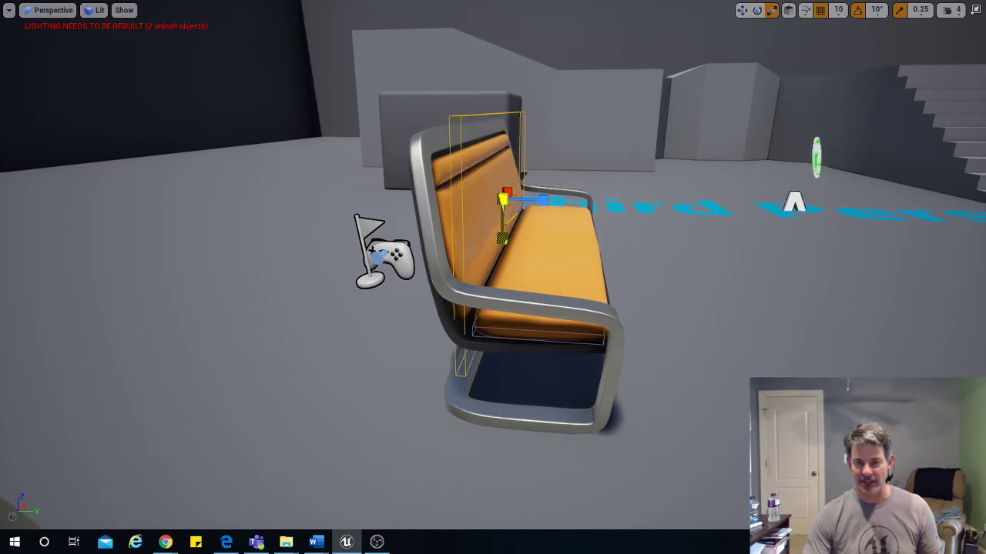
pyautogui.press('w')
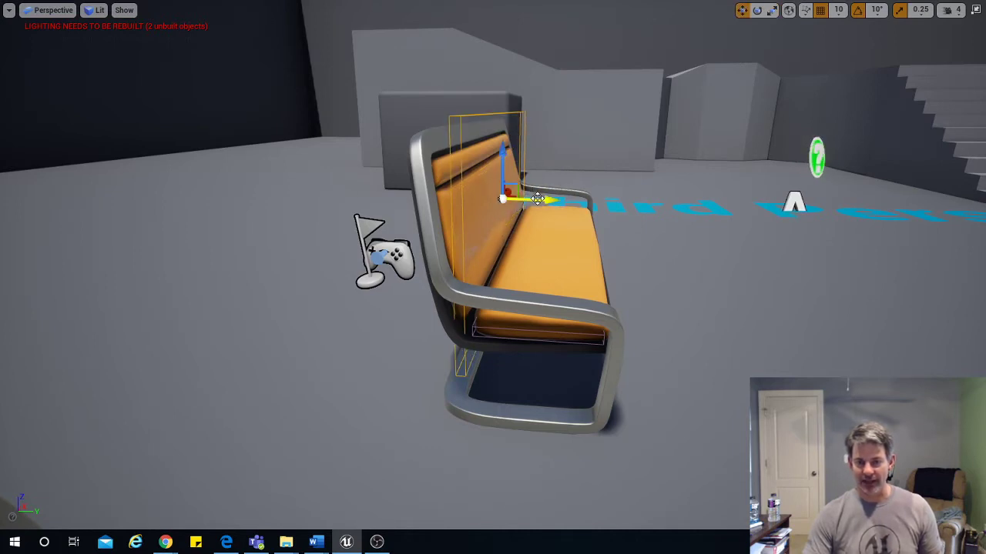
pyautogui.press('e')
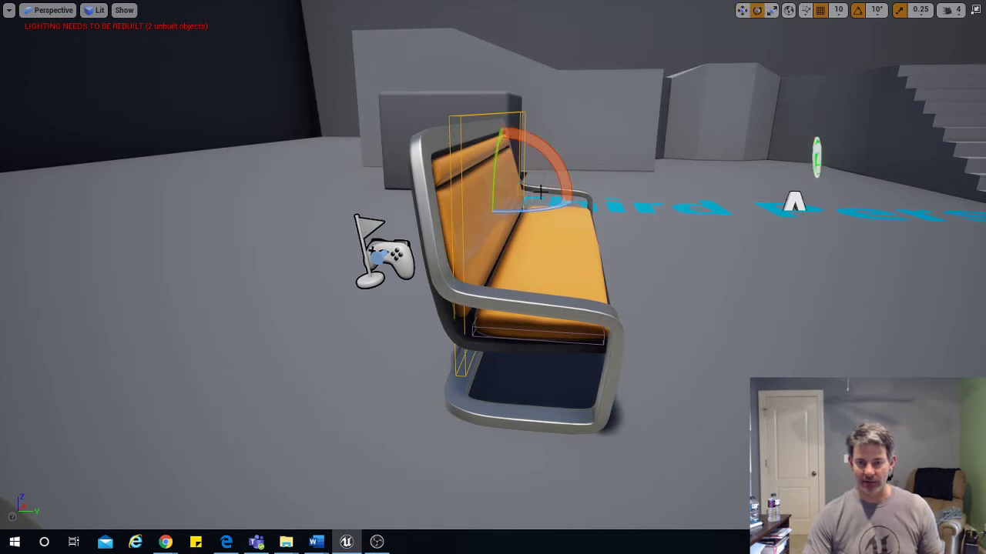
pyautogui.moveTo(541, 193); pyautogui.dragTo(524, 202)
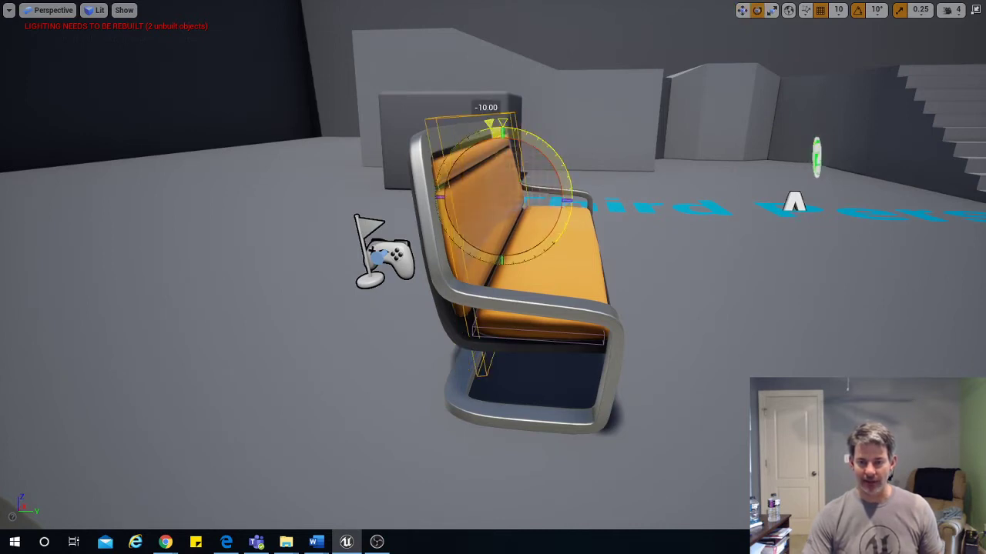
pyautogui.press('w')
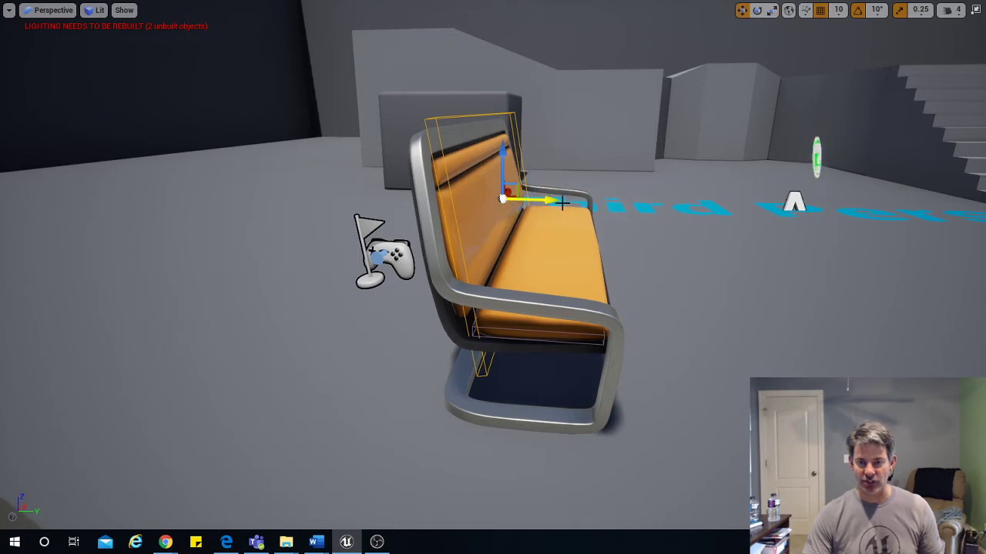
pyautogui.moveTo(542, 202); pyautogui.dragTo(534, 203)
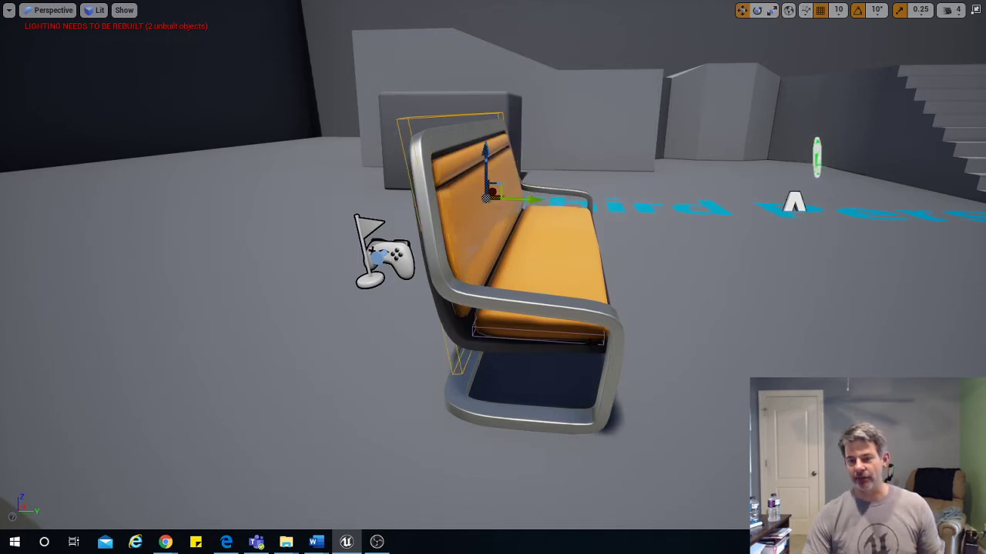
# Step: Reduce the backrest volume's height to a scale of 0.25 and raise it to Z 220 so it covers the backrest
pyautogui.moveTo(609, 317); pyautogui.dragTo(540, 340, button='right')
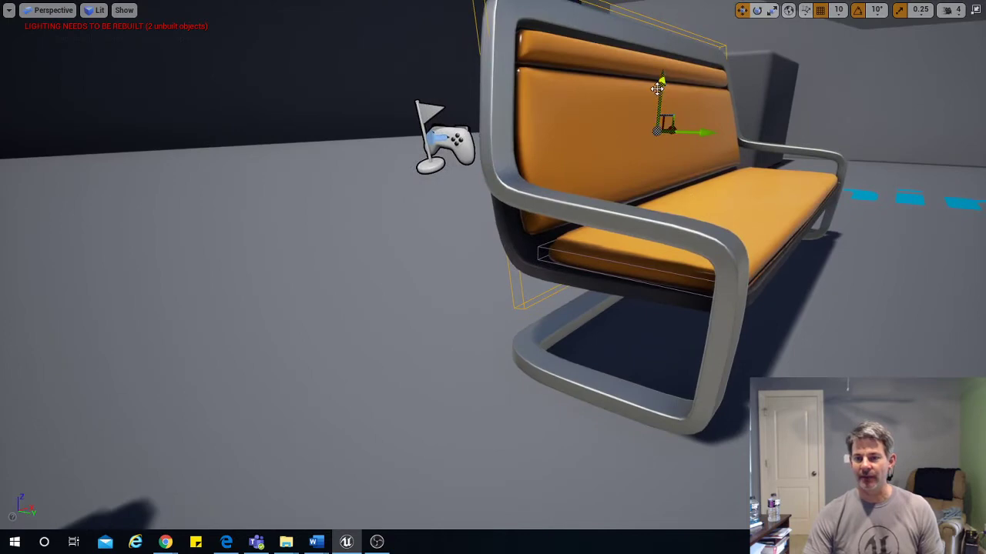
pyautogui.moveTo(657, 87); pyautogui.dragTo(660, 76)
pyautogui.moveTo(536, 102); pyautogui.dragTo(423, 135, button='right')
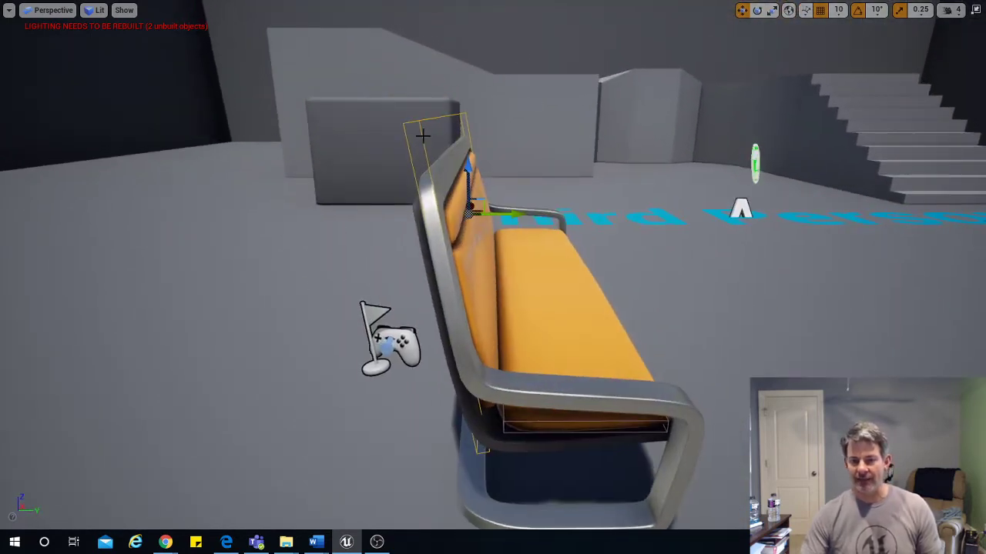
pyautogui.press('e')
pyautogui.press('r')
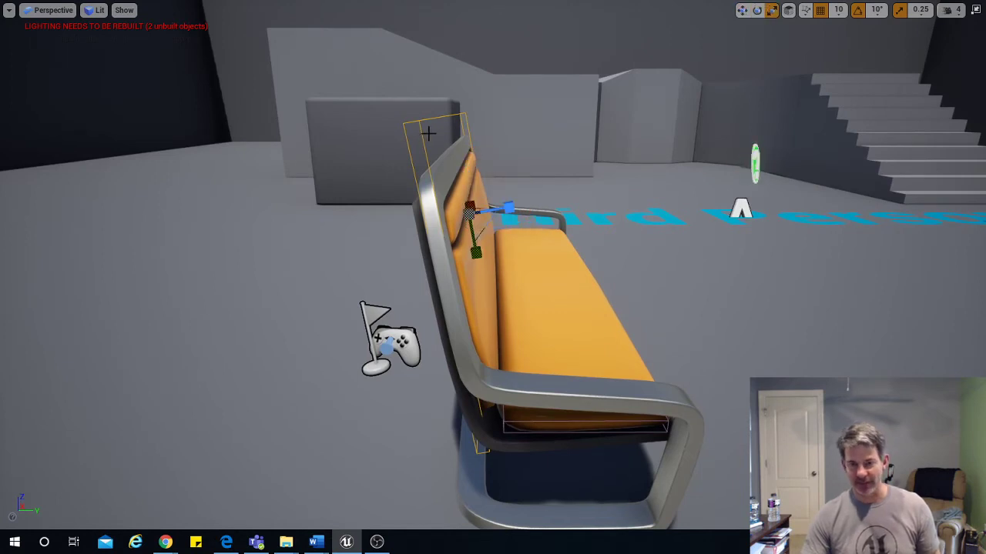
pyautogui.moveTo(476, 253); pyautogui.dragTo(474, 238)
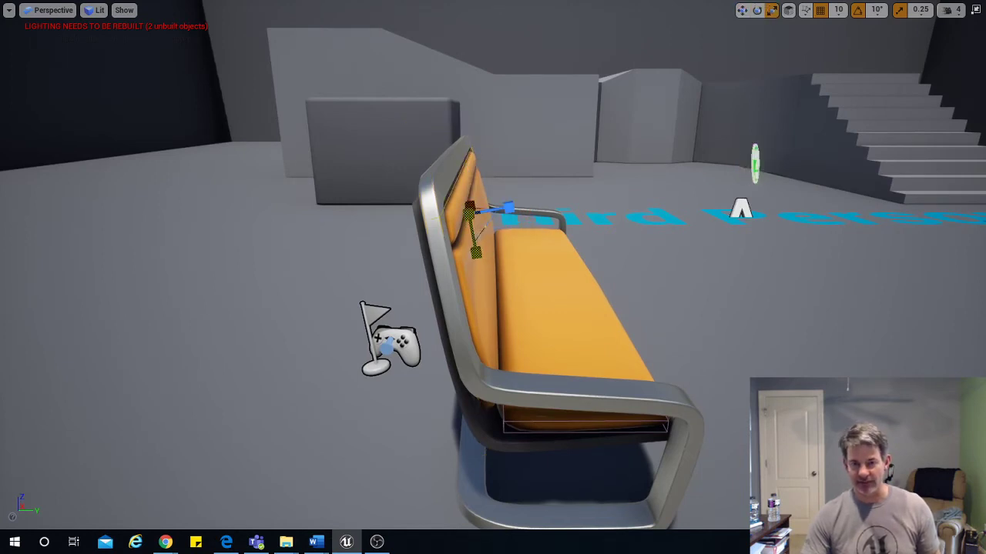
pyautogui.moveTo(566, 272)
pyautogui.mouseDown(button='middle')
pyautogui.moveTo(551, 313)
pyautogui.moveTo(571, 270)
pyautogui.mouseUp(button='middle')
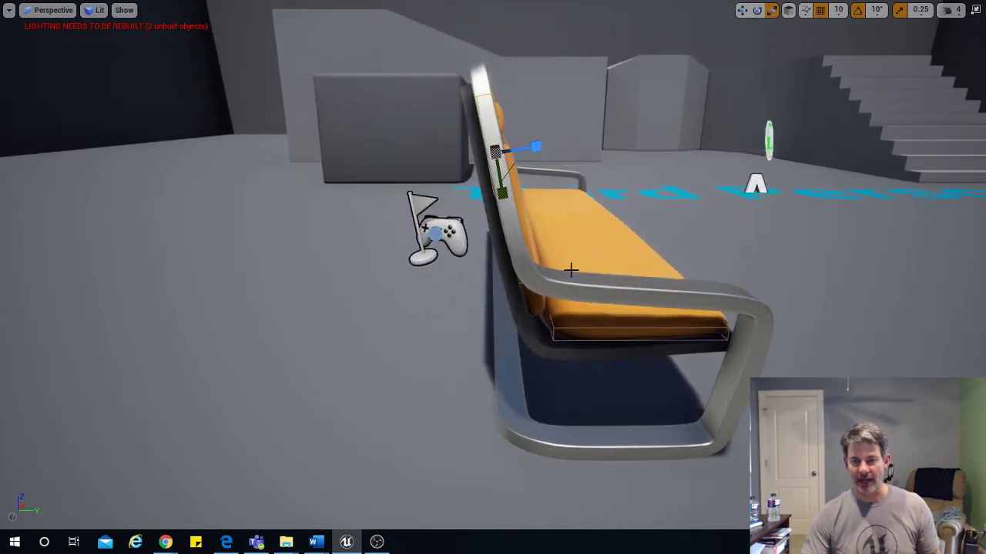
pyautogui.press('w')
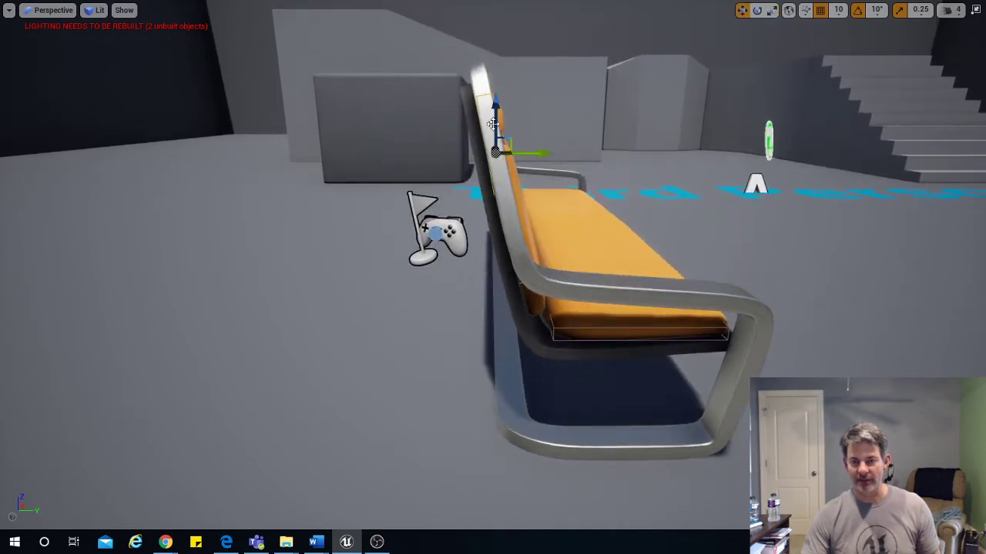
pyautogui.moveTo(494, 106); pyautogui.dragTo(494, 86)
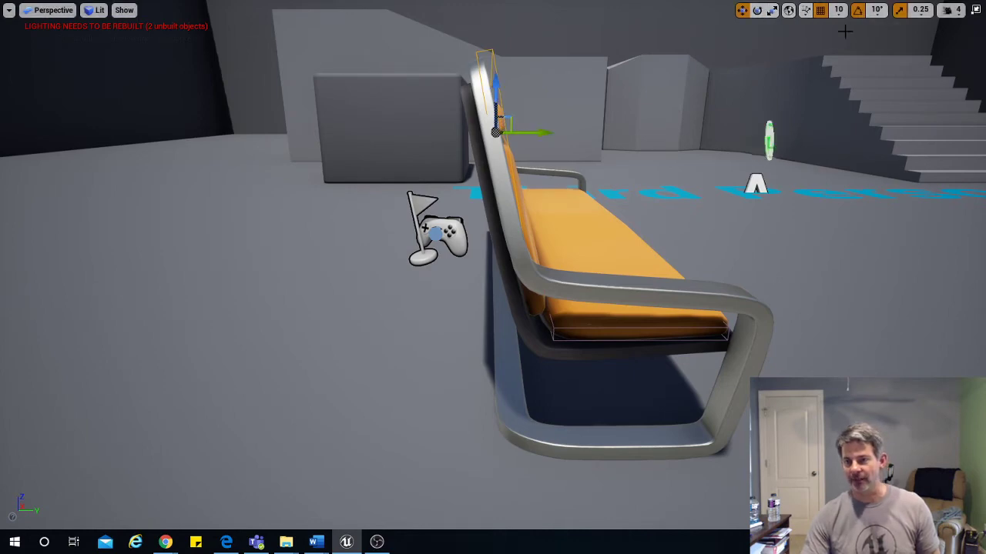
# Step: Examine from the front how the two blocking volumes fit the couch's seat and backrest
pyautogui.press('d')
pyautogui.moveTo(625, 276); pyautogui.dragTo(471, 290, button='right')
pyautogui.press('s')
pyautogui.press('q')
pyautogui.moveTo(632, 289); pyautogui.dragTo(633, 289, button='right')
pyautogui.press('e')
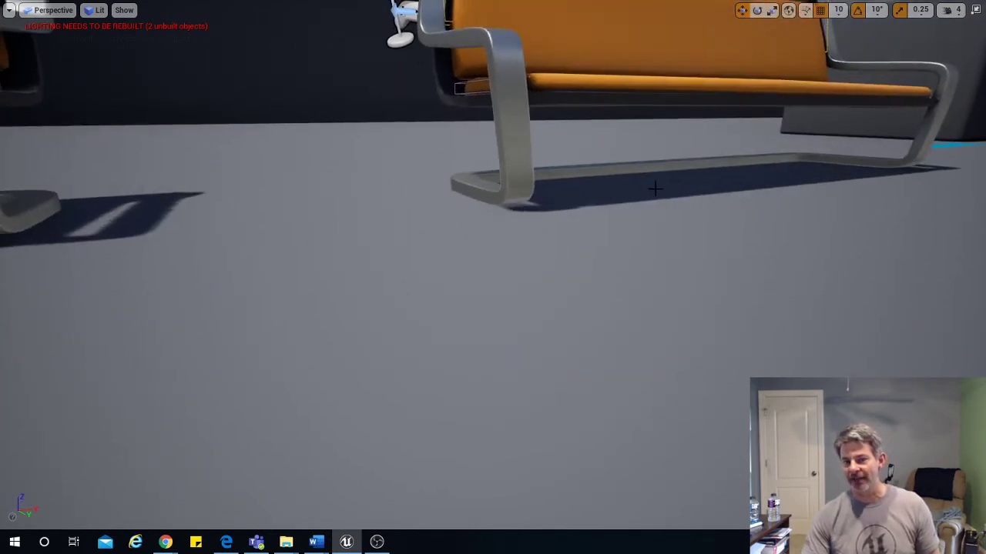
pyautogui.press('e')
pyautogui.moveTo(660, 189); pyautogui.dragTo(660, 187, button='right')
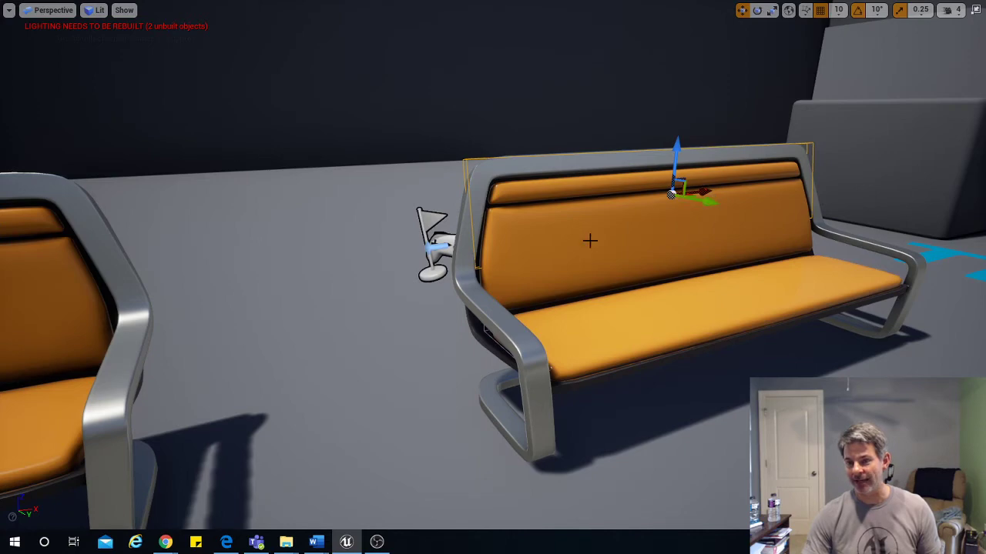
# Step: Play the level full-screen and jump the character onto both couches to test the seat and backrest collision
pyautogui.press('F11')
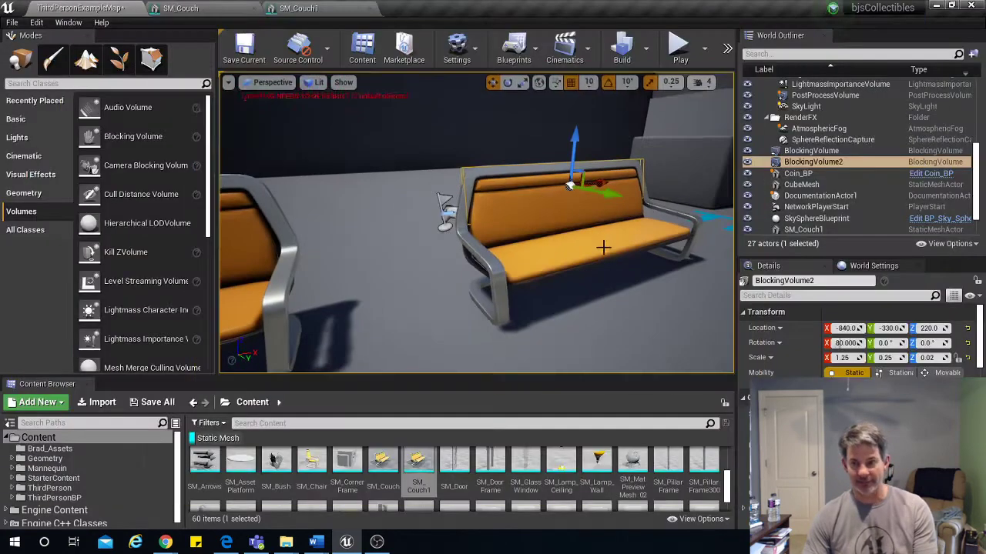
pyautogui.click(680, 50)
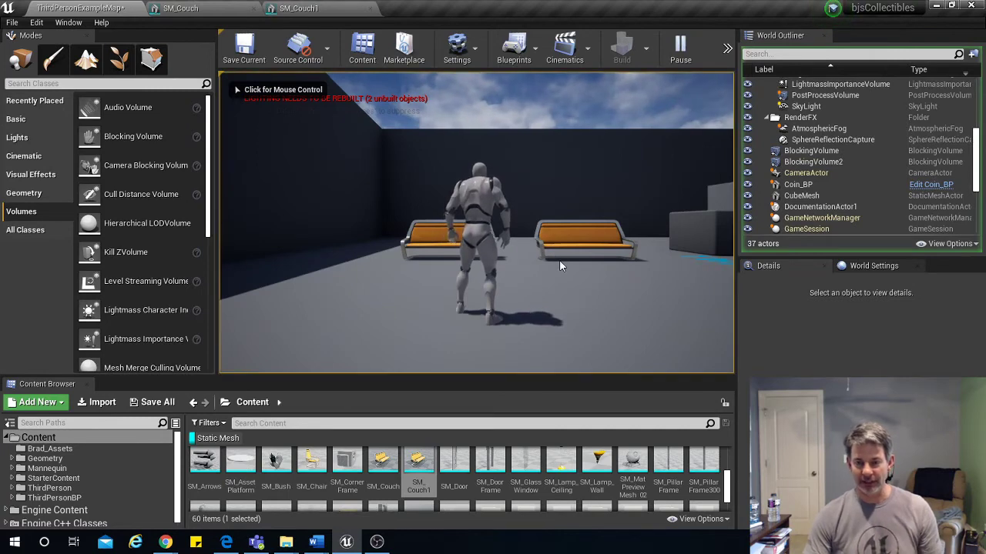
pyautogui.press('F11')
pyautogui.press('w')
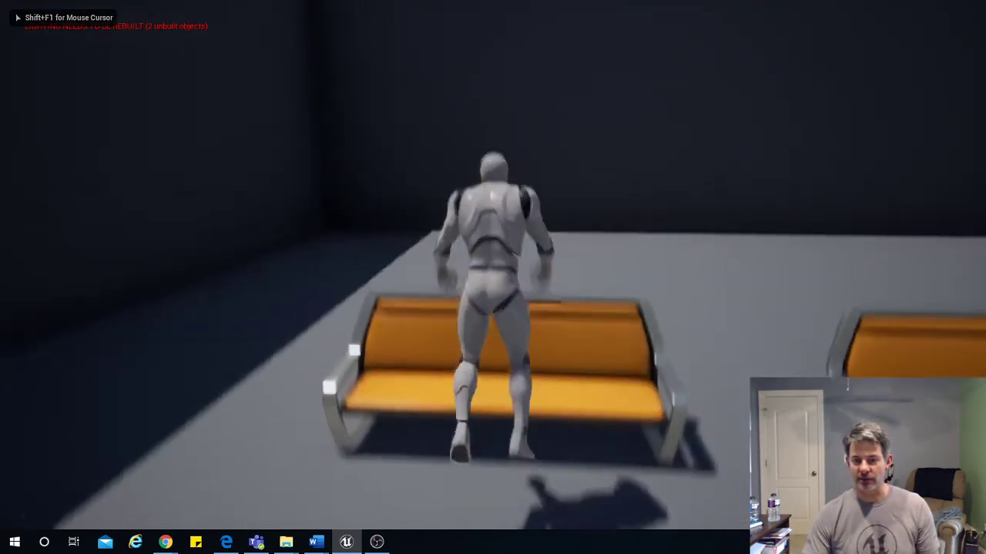
pyautogui.press('space')
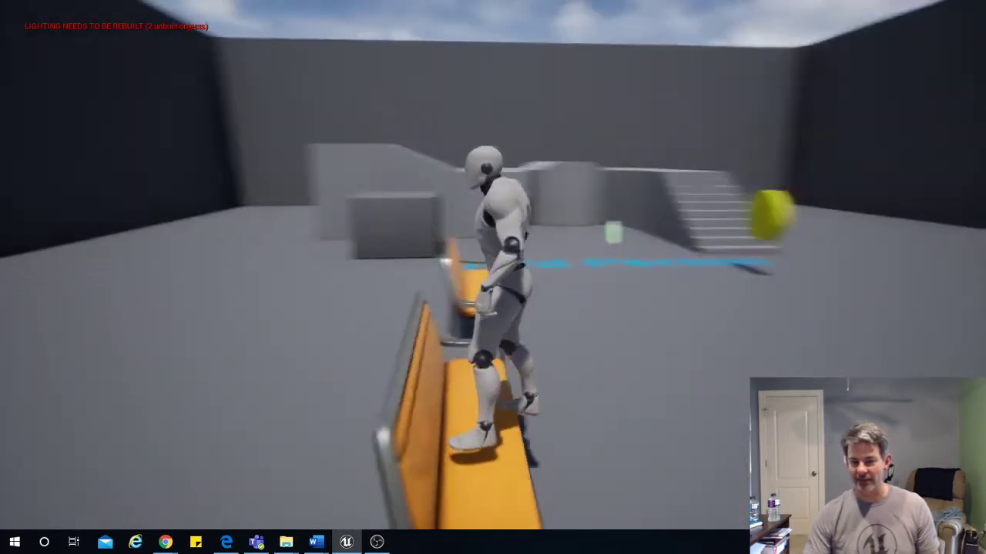
pyautogui.press('w')
pyautogui.press('space')
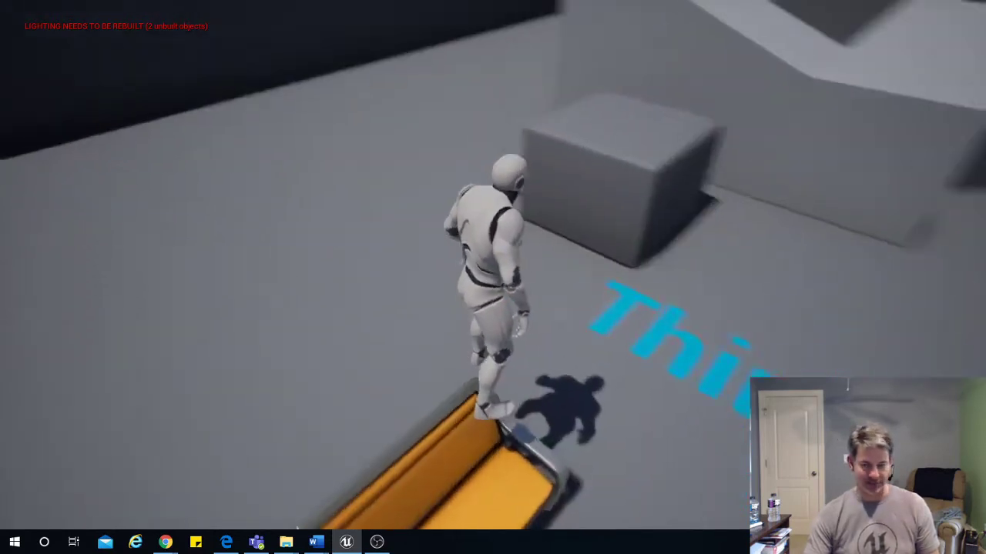
pyautogui.press('a')
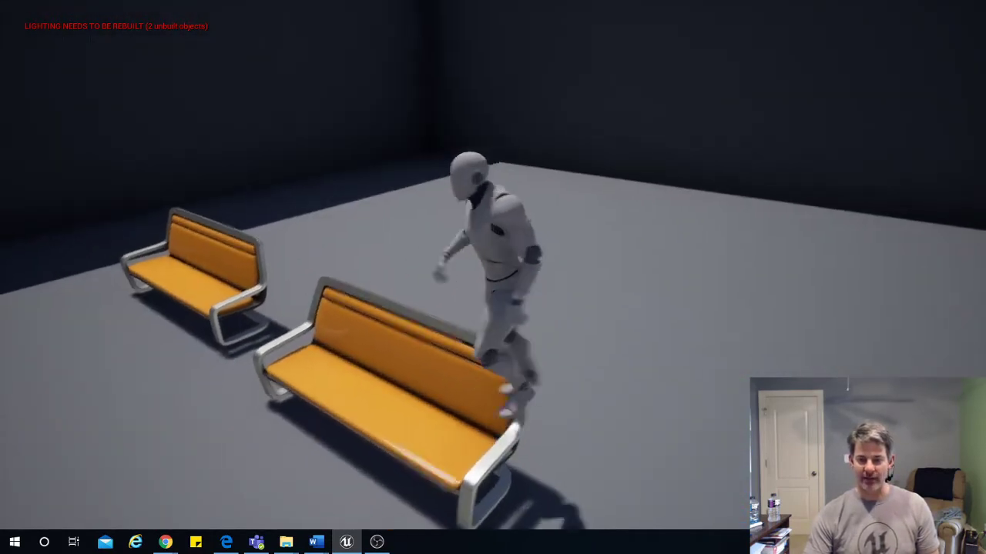
pyautogui.press('w')
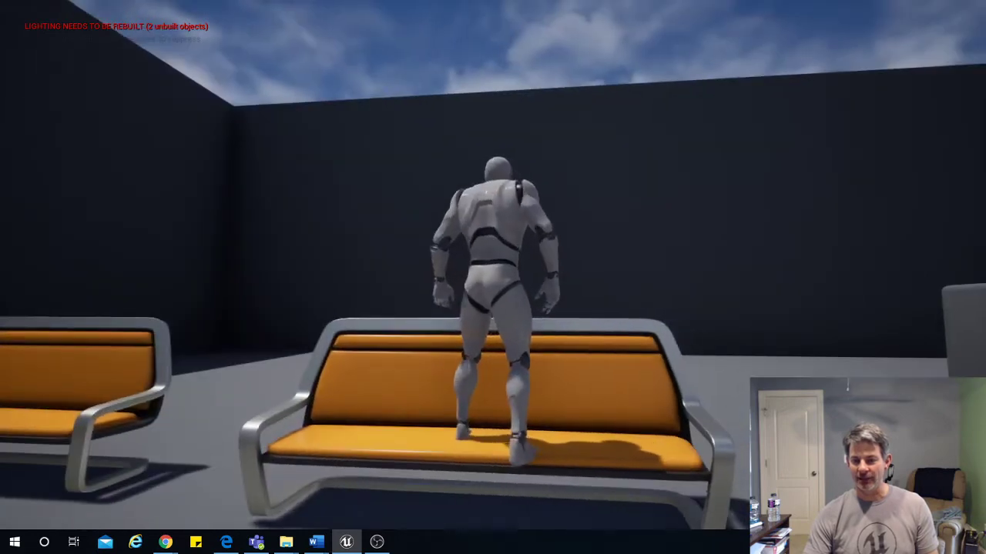
# Step: Jump the character over SM_Couch1's backrest, run it against the couch from behind, and circle back to the front
pyautogui.press('w')
pyautogui.press('space')
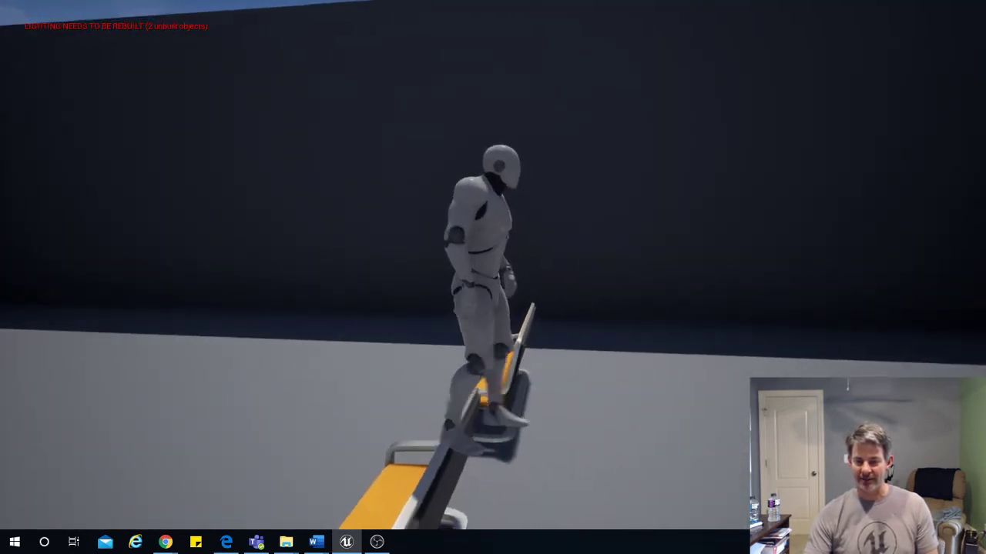
pyautogui.press('w')
pyautogui.press('space')
pyautogui.press('w')
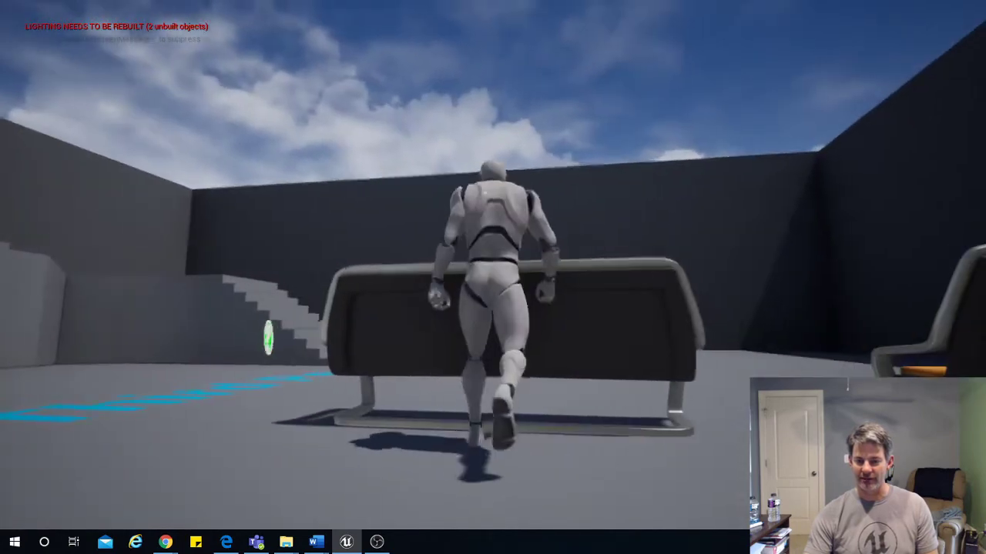
pyautogui.press('a')
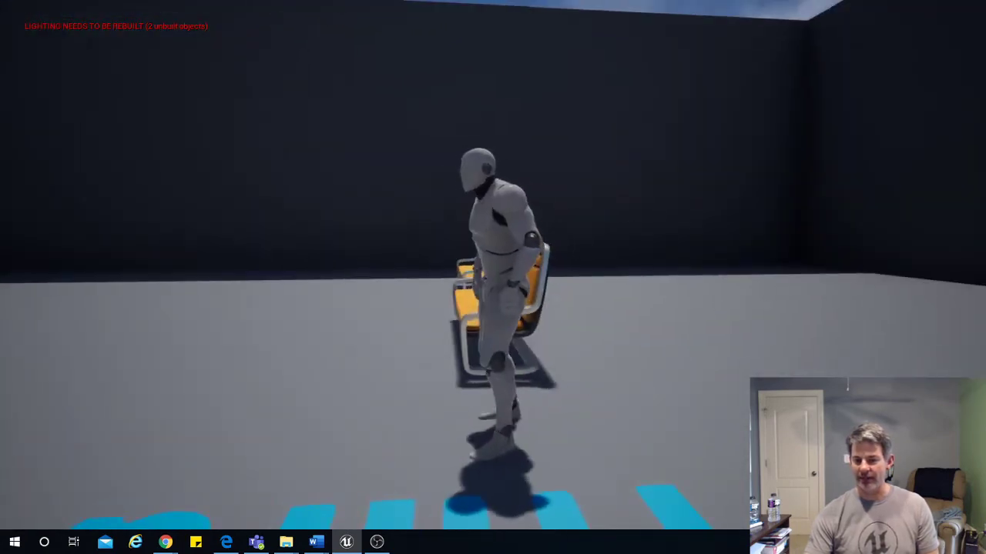
pyautogui.press('d')
pyautogui.press('w')
pyautogui.press('a')
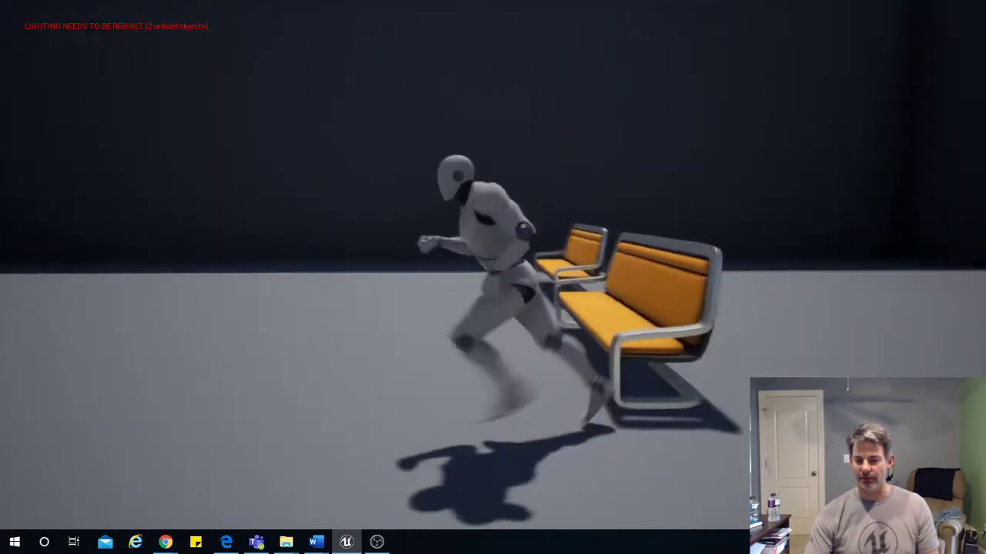
# Step: Jump the character on and off SM_Couch1's seat from the front, and end the full-screen play session
pyautogui.press('w')
pyautogui.press('space')
pyautogui.press('s')
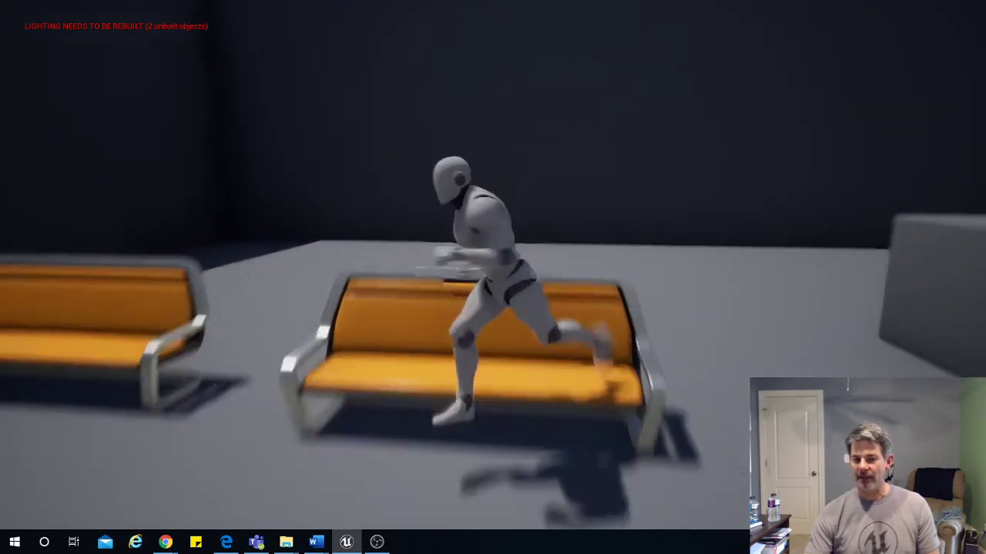
pyautogui.press('w')
pyautogui.press('space')
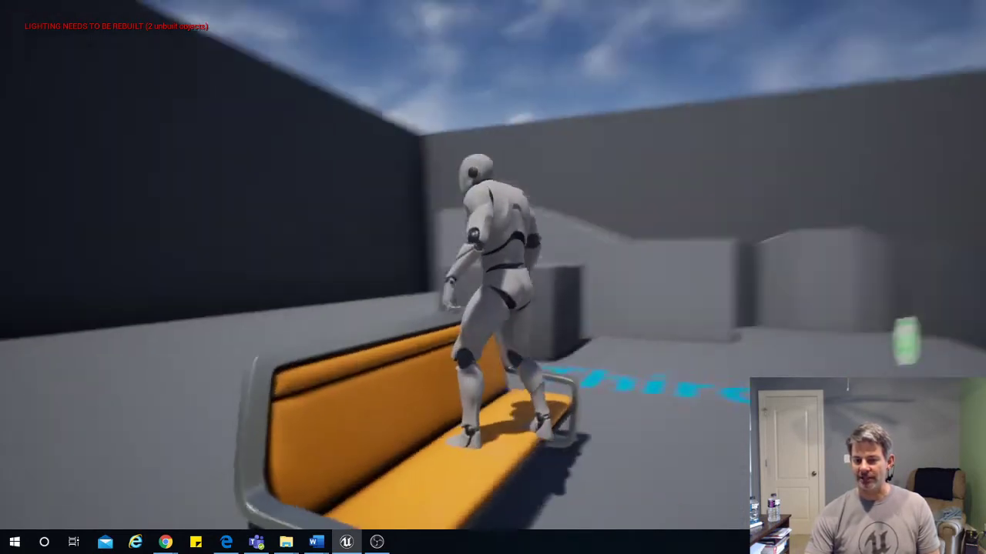
pyautogui.press('s')
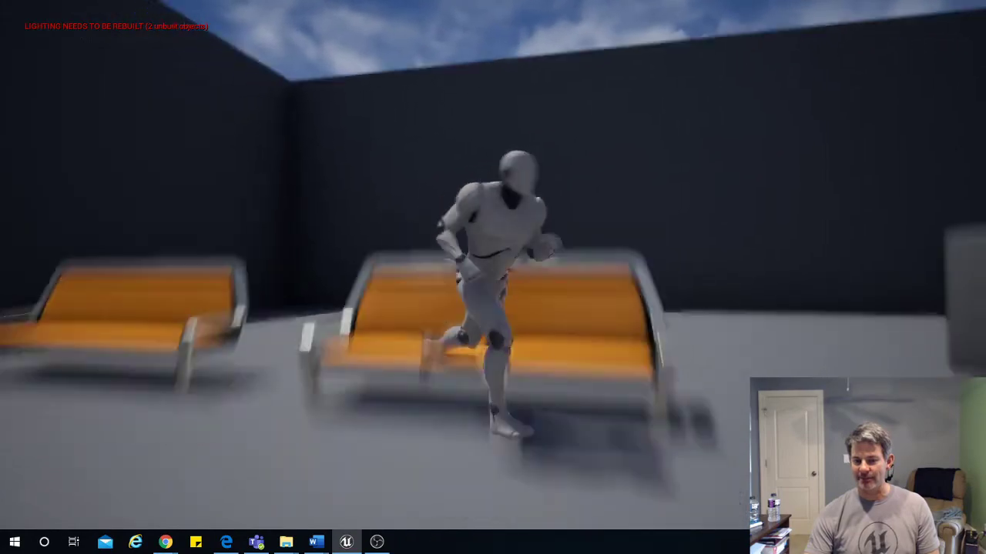
pyautogui.press('w')
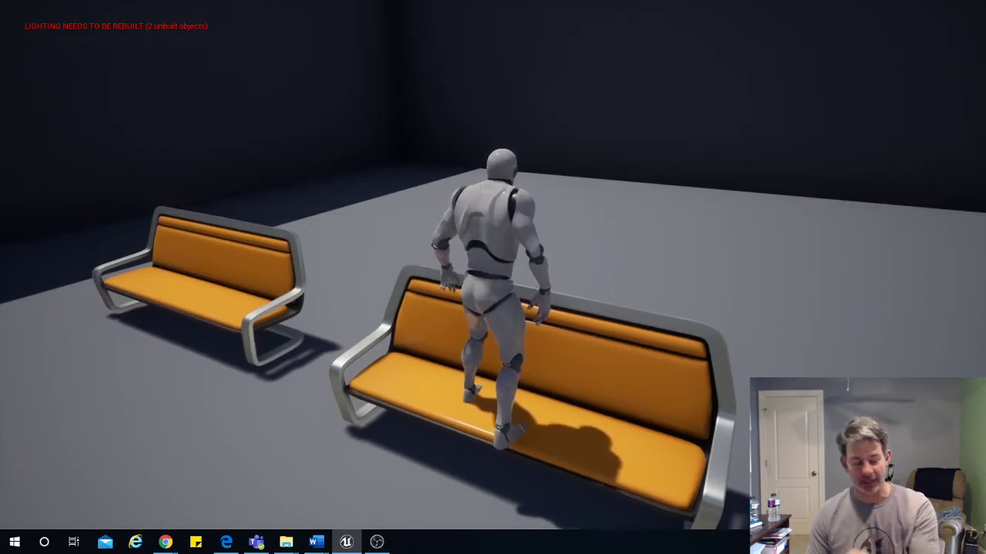
pyautogui.press('Escape')
pyautogui.press('F11')
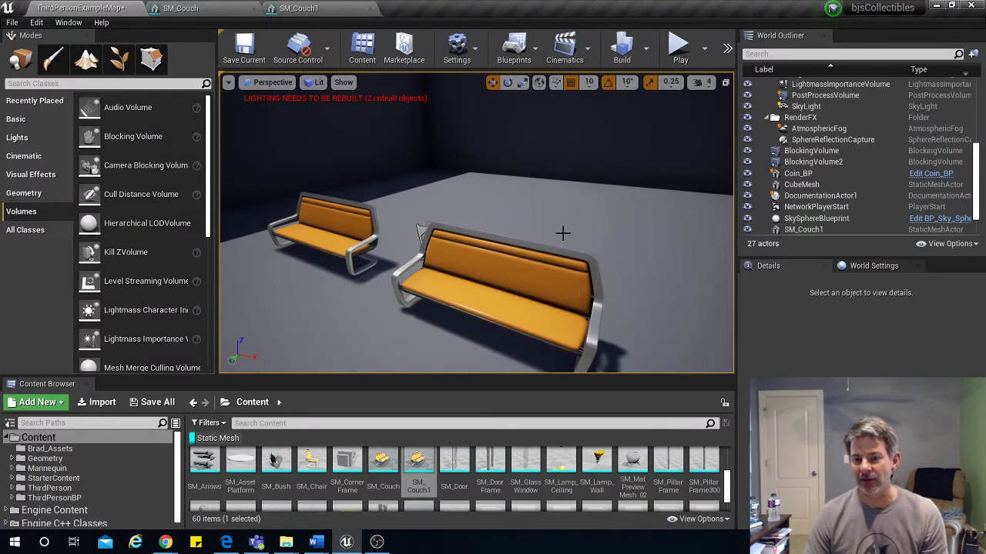
# Step: Move only SM_Couch1 back along Y to -660, away from its blocking volumes, and undo the move
pyautogui.click(515, 270)
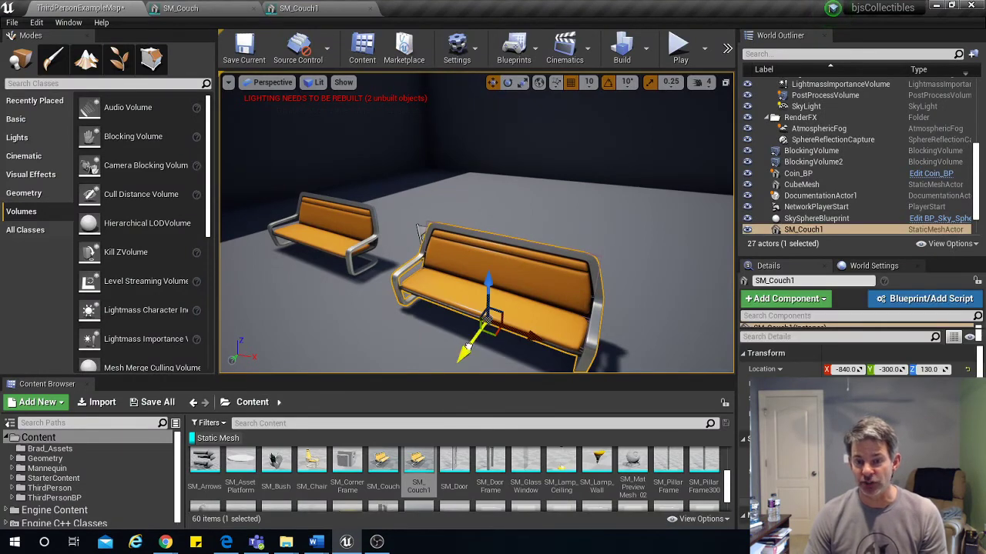
pyautogui.moveTo(468, 346); pyautogui.dragTo(539, 275)
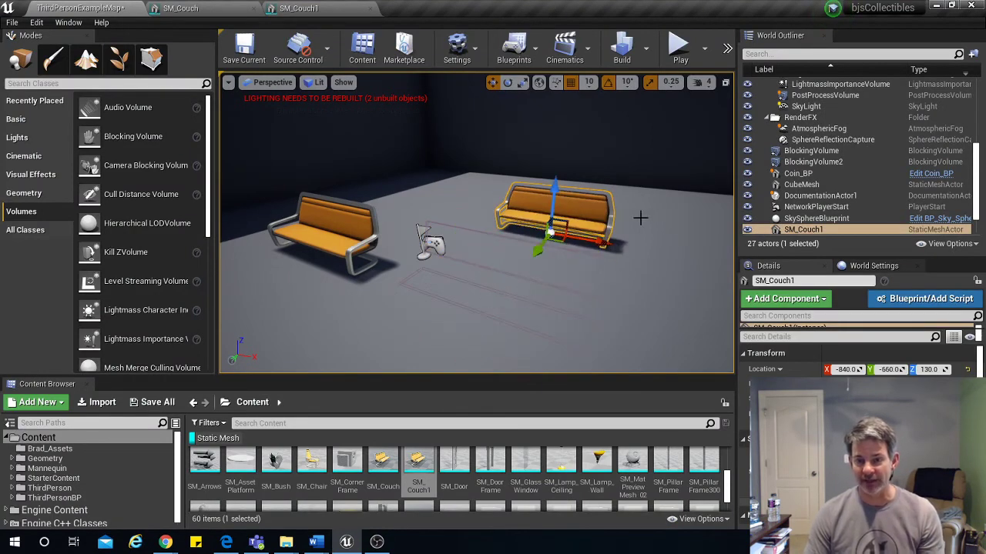
pyautogui.hotkey('ctrl', 'z')
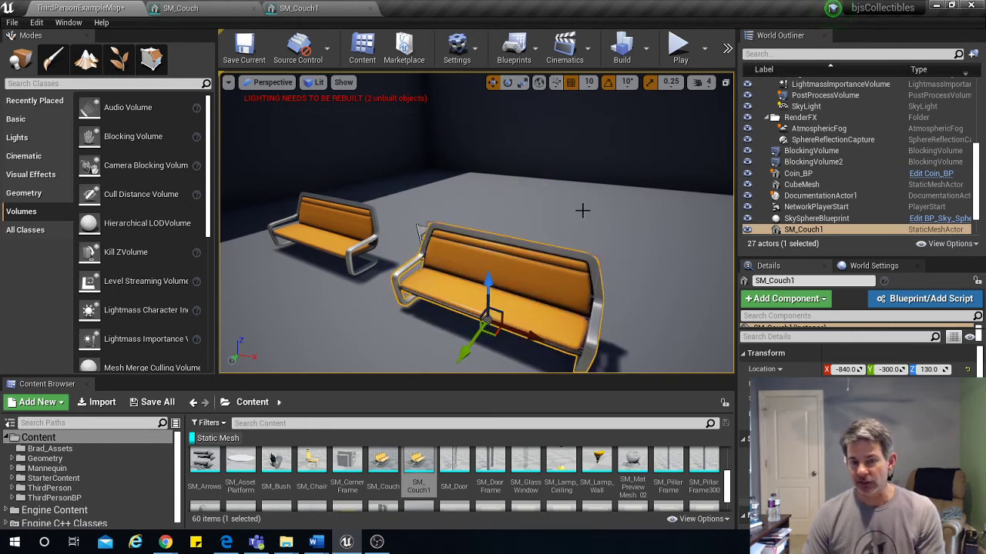
# Step: Enlarge the actor list and attach BlockingVolume and BlockingVolume2 together to SM_Couch1 as children
pyautogui.moveTo(819, 259); pyautogui.dragTo(818, 421)
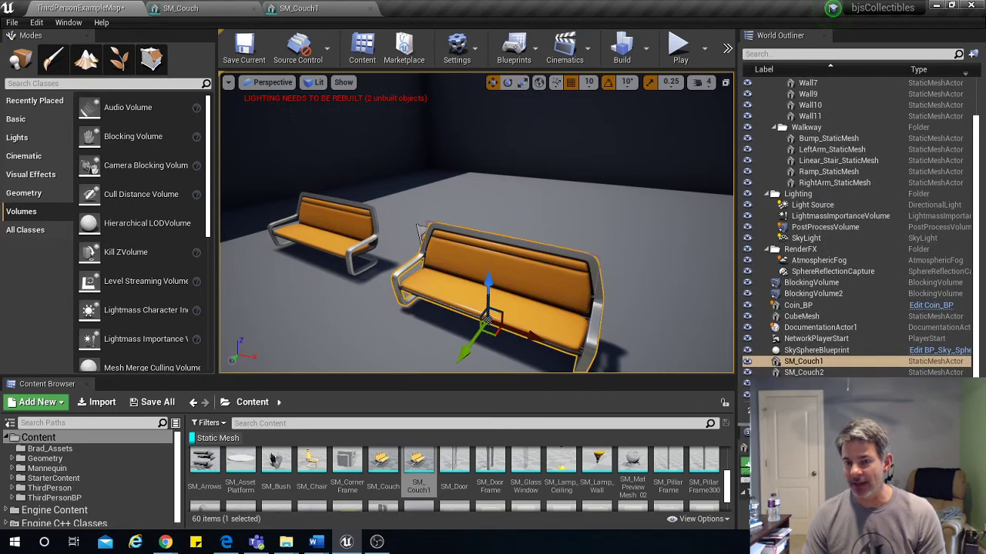
pyautogui.click(825, 363)
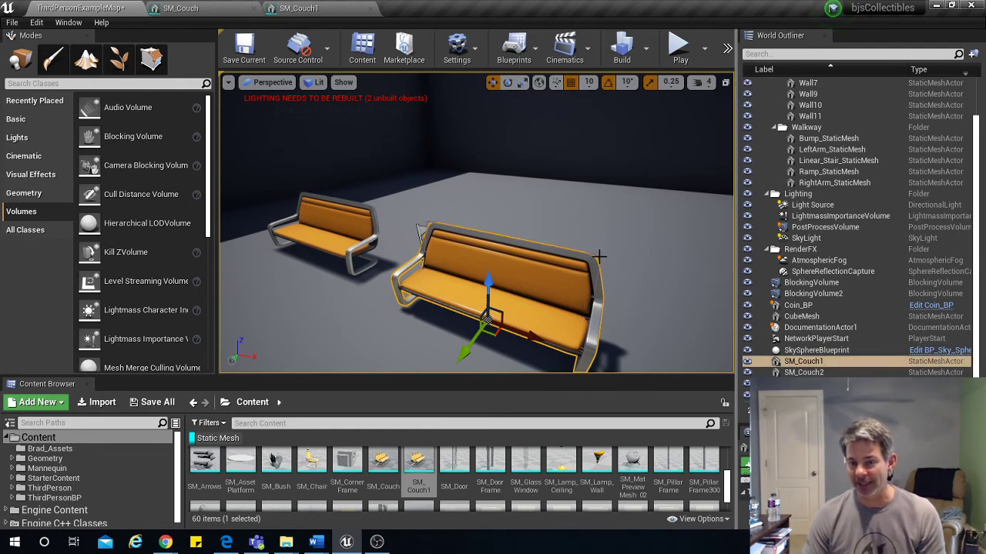
pyautogui.click(600, 257)
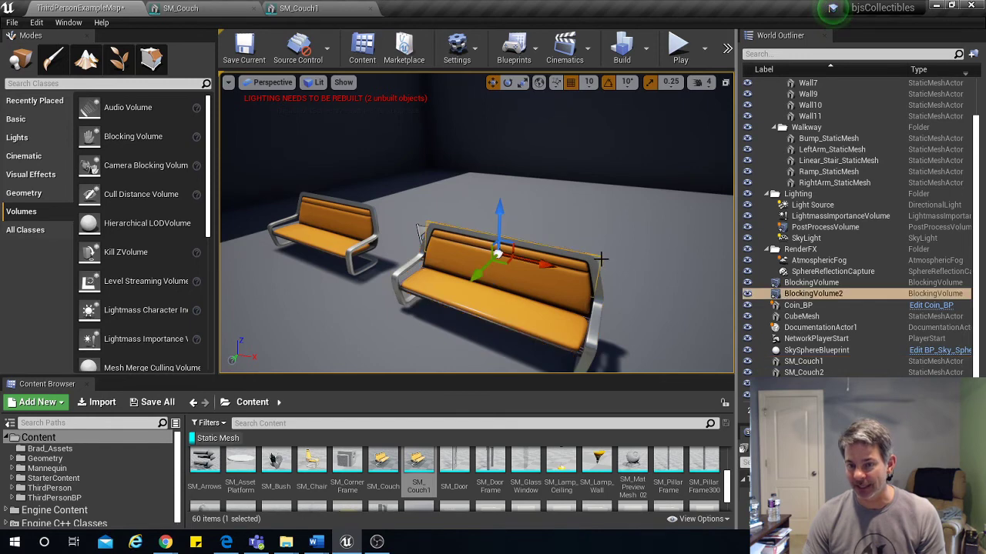
pyautogui.click(814, 284)
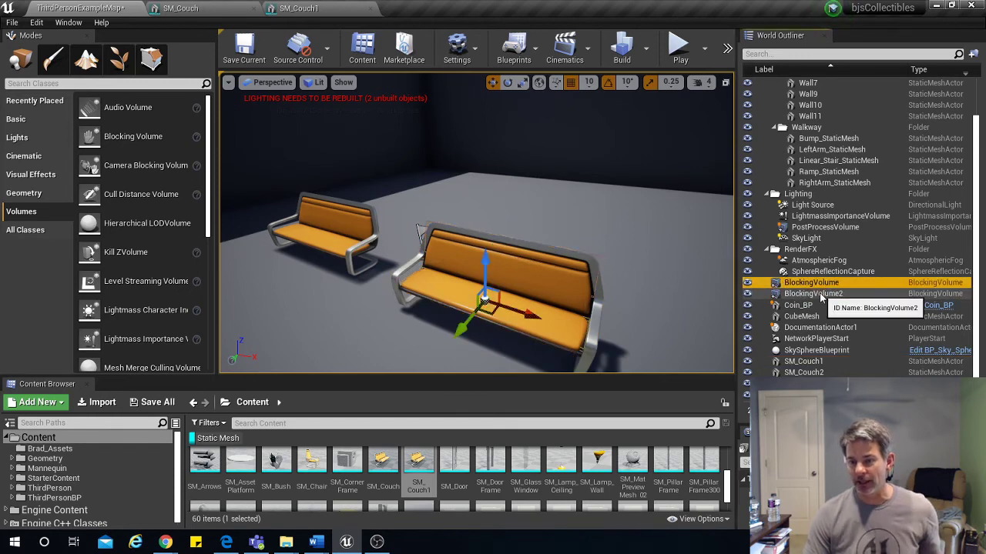
pyautogui.keyDown('ctrl'); pyautogui.click(817, 294); pyautogui.keyUp('ctrl')
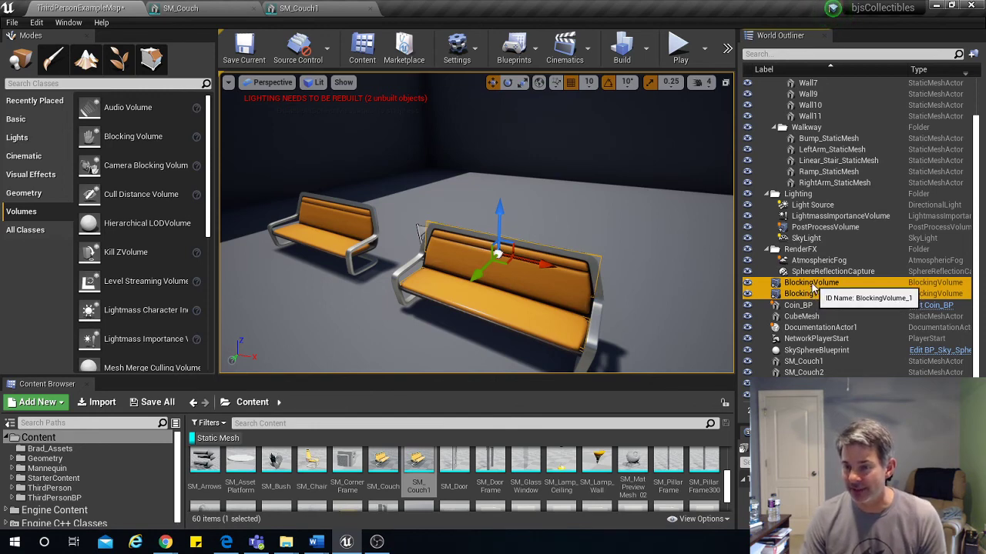
pyautogui.moveTo(813, 286); pyautogui.dragTo(809, 368)
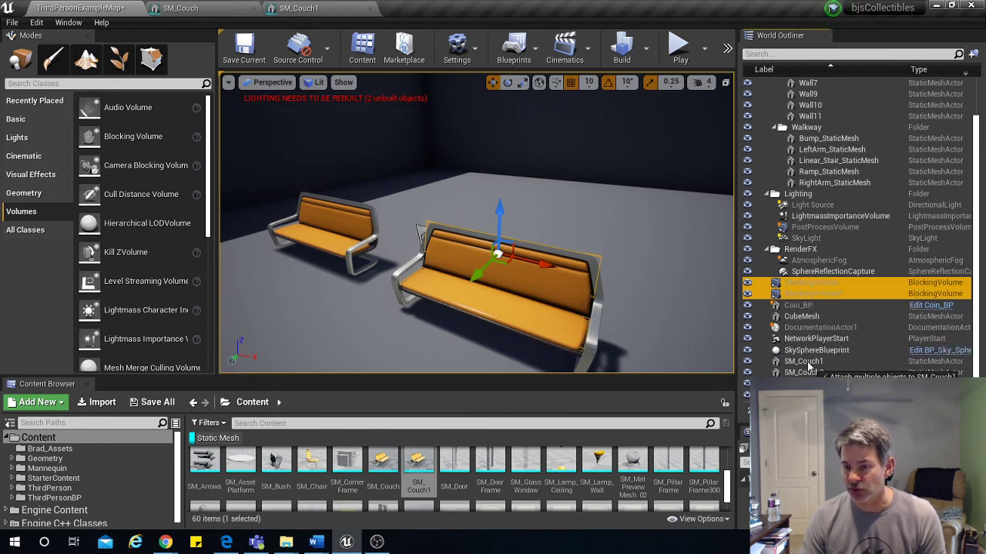
pyautogui.moveTo(809, 367); pyautogui.dragTo(809, 368)
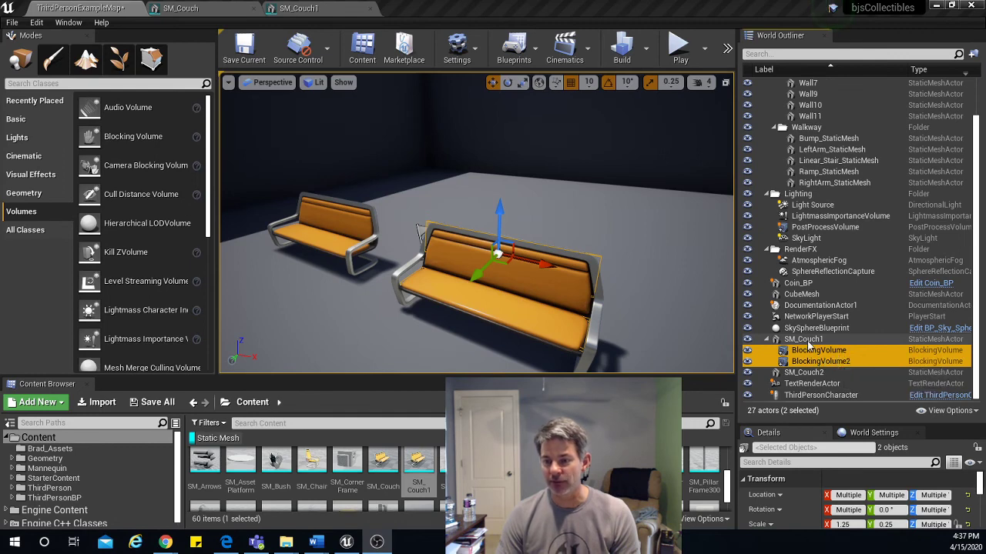
# Step: Try moving SM_Couch1 with its attached blocking volumes to X -930, Y -750, Z 220, and undo the moves
pyautogui.click(542, 286)
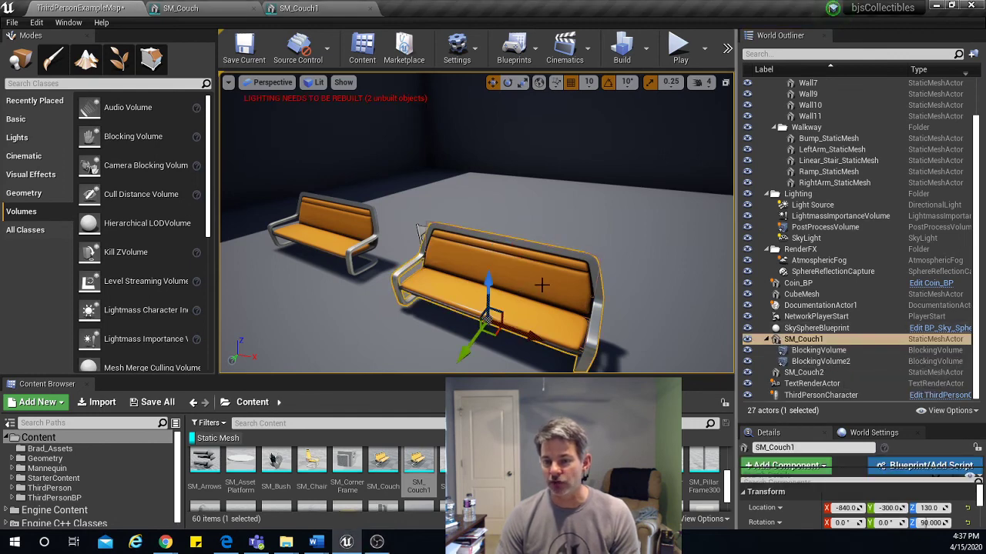
pyautogui.moveTo(467, 348); pyautogui.dragTo(544, 287)
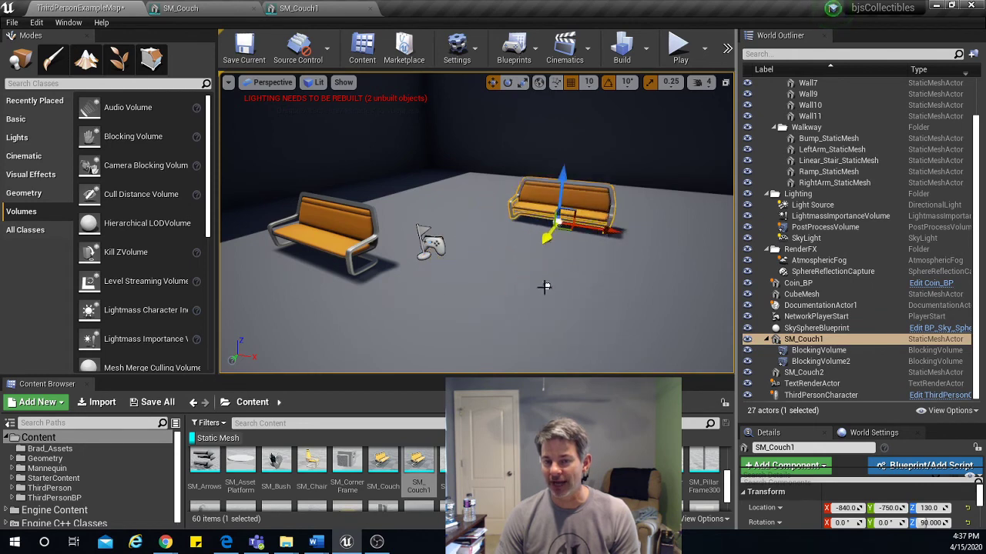
pyautogui.moveTo(560, 221); pyautogui.dragTo(530, 187)
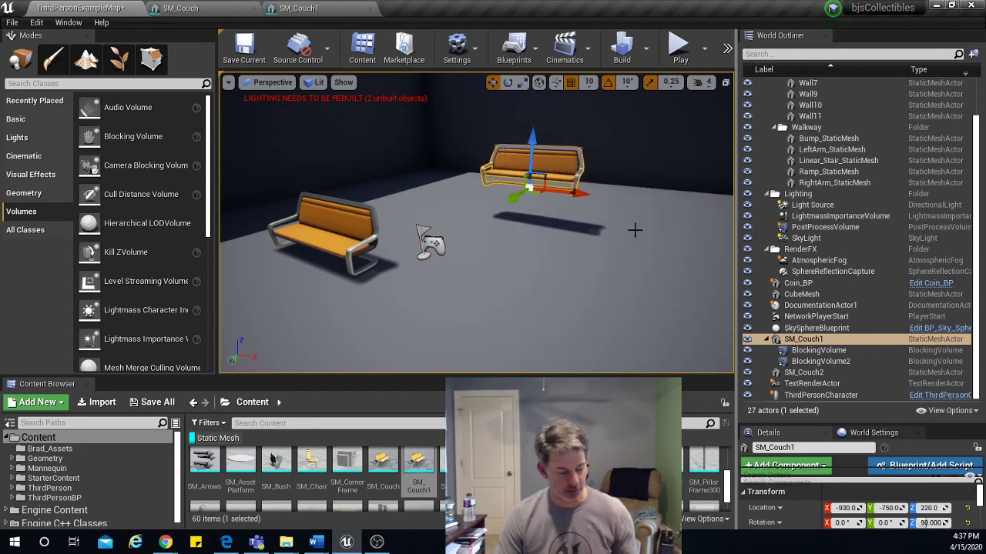
pyautogui.hotkey('ctrl', 'z')
pyautogui.hotkey('ctrl', 'z')
pyautogui.hotkey('ctrl', 'z')
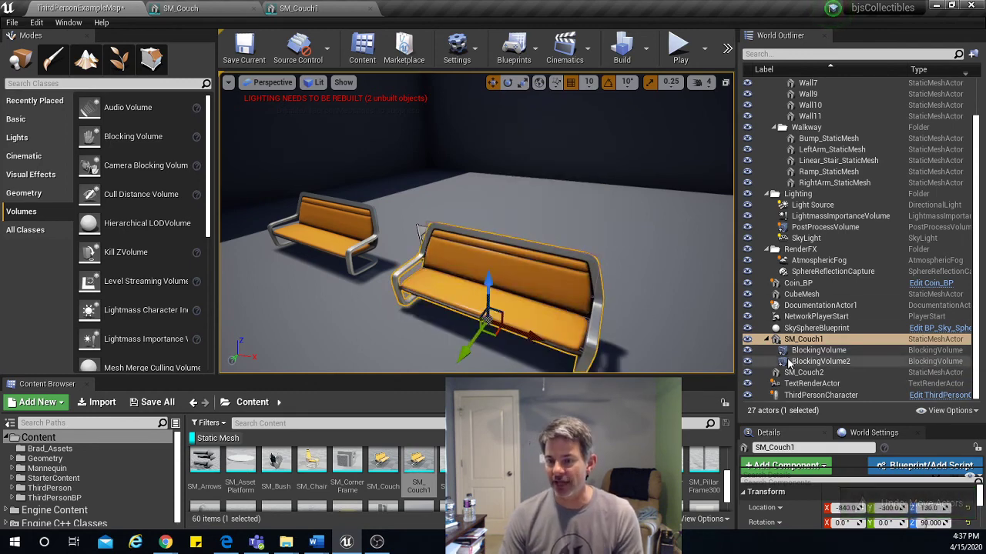
pyautogui.click(769, 340)
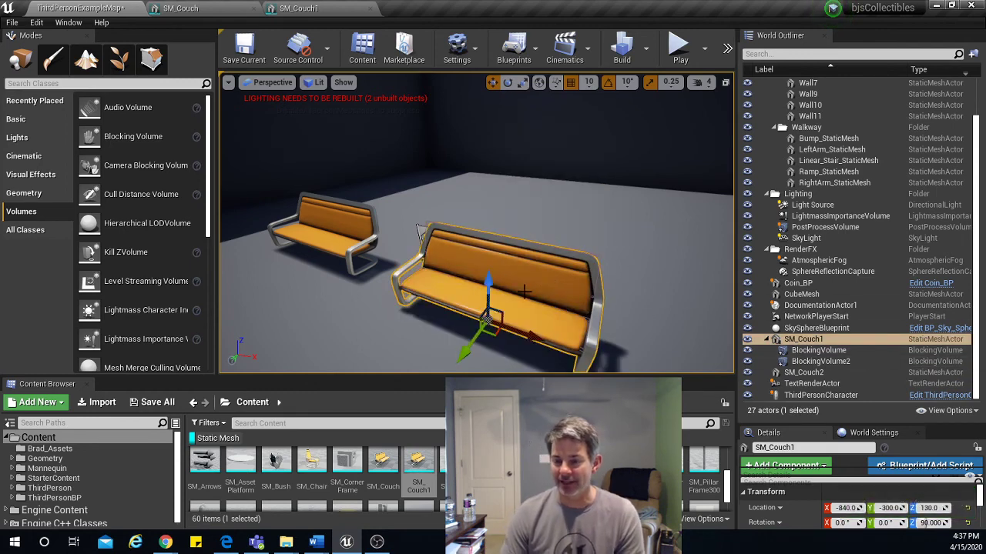